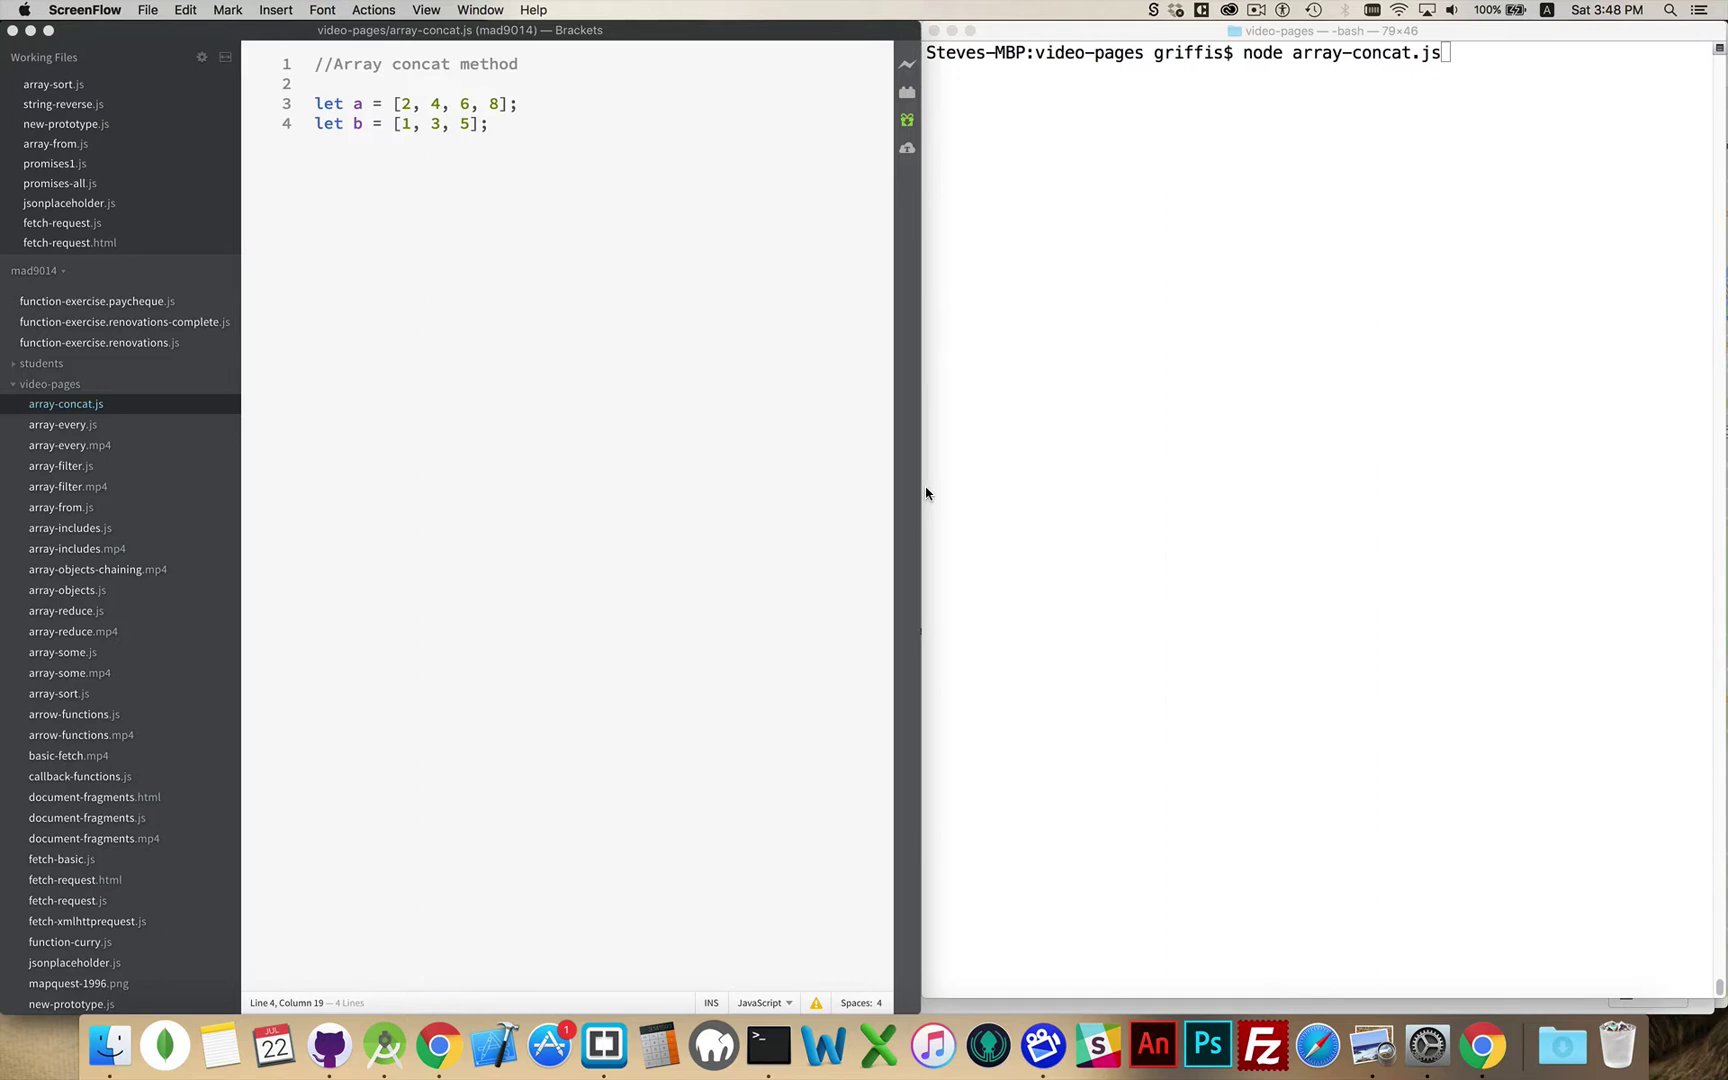
Add notes for(), for( in ) and a.forEach() push() unshift() on lines 6–8 below the arrays
{"action": "left_click", "coordinate": [653, 396]}
{"action": "key", "text": "Return"}
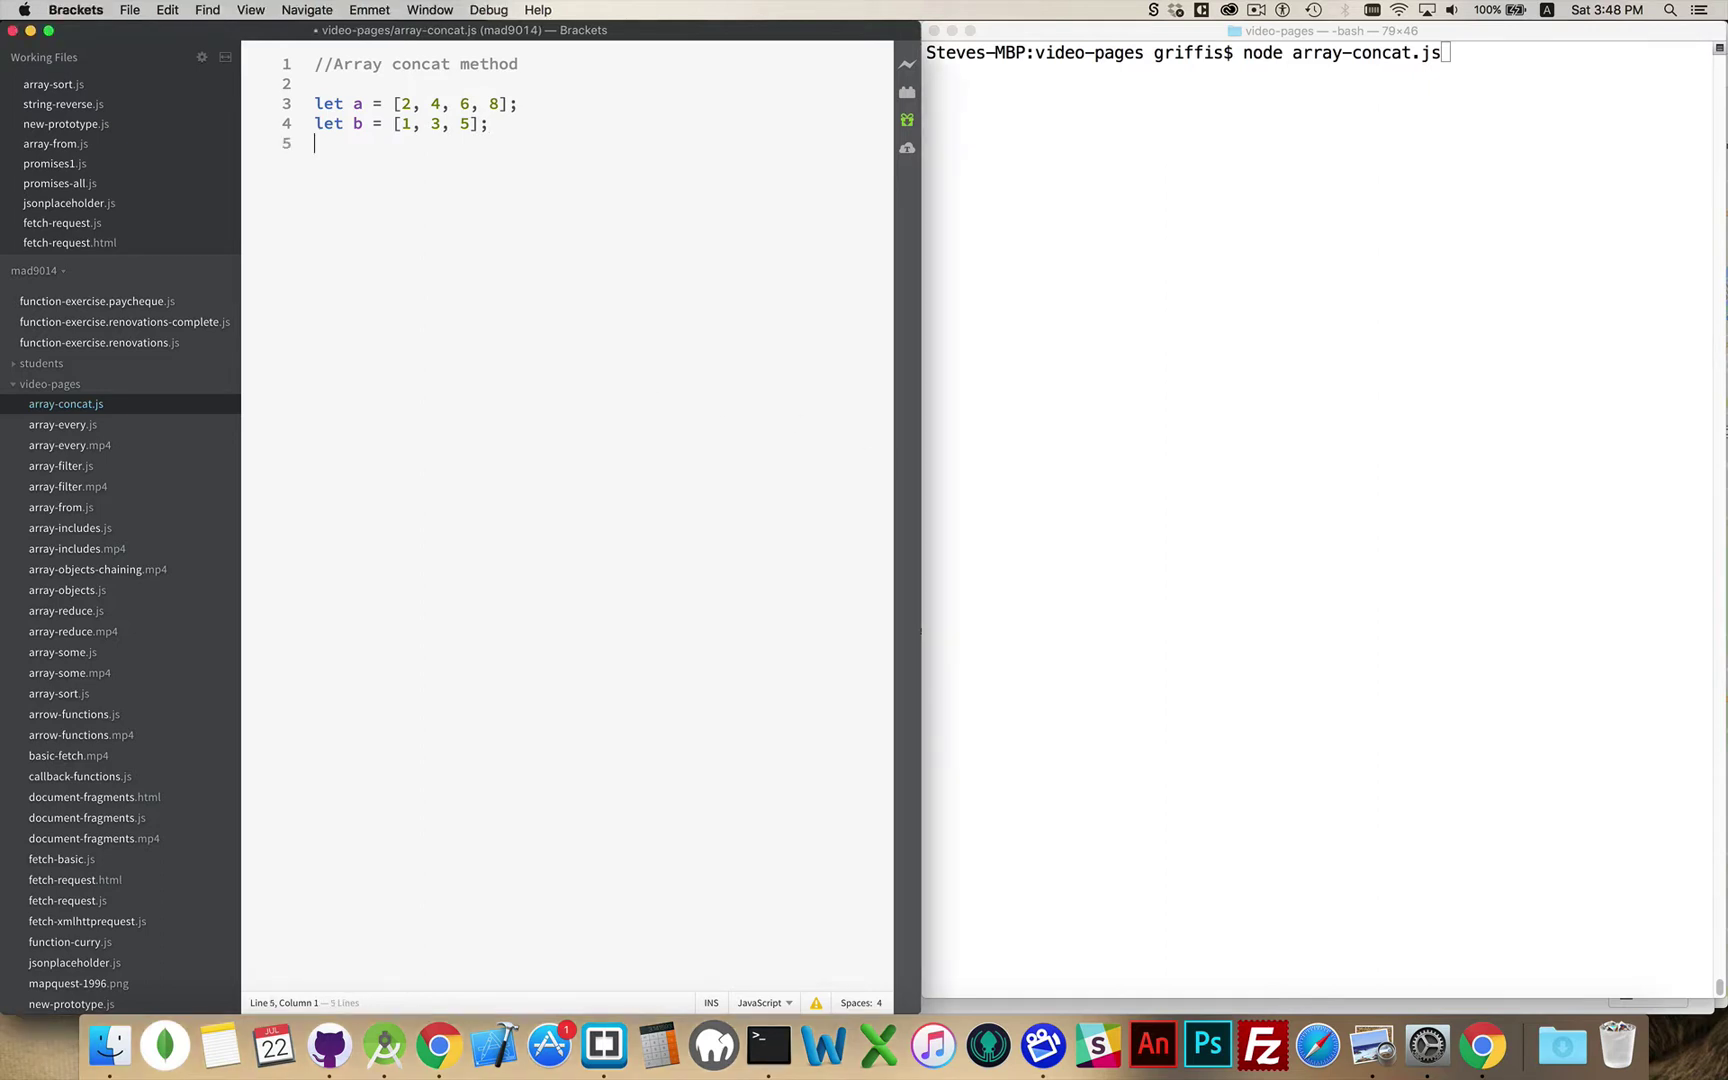
{"action": "key", "text": "Return"}
{"action": "type", "text": "for("}
{"action": "key", "text": "Return"}
{"action": "type", "text": "for( "}
{"action": "type", "text": "in"}
{"action": "key", "text": "Return"}
{"action": "key", "text": "BackSpace"}
{"action": "type", "text": "a.forE"}
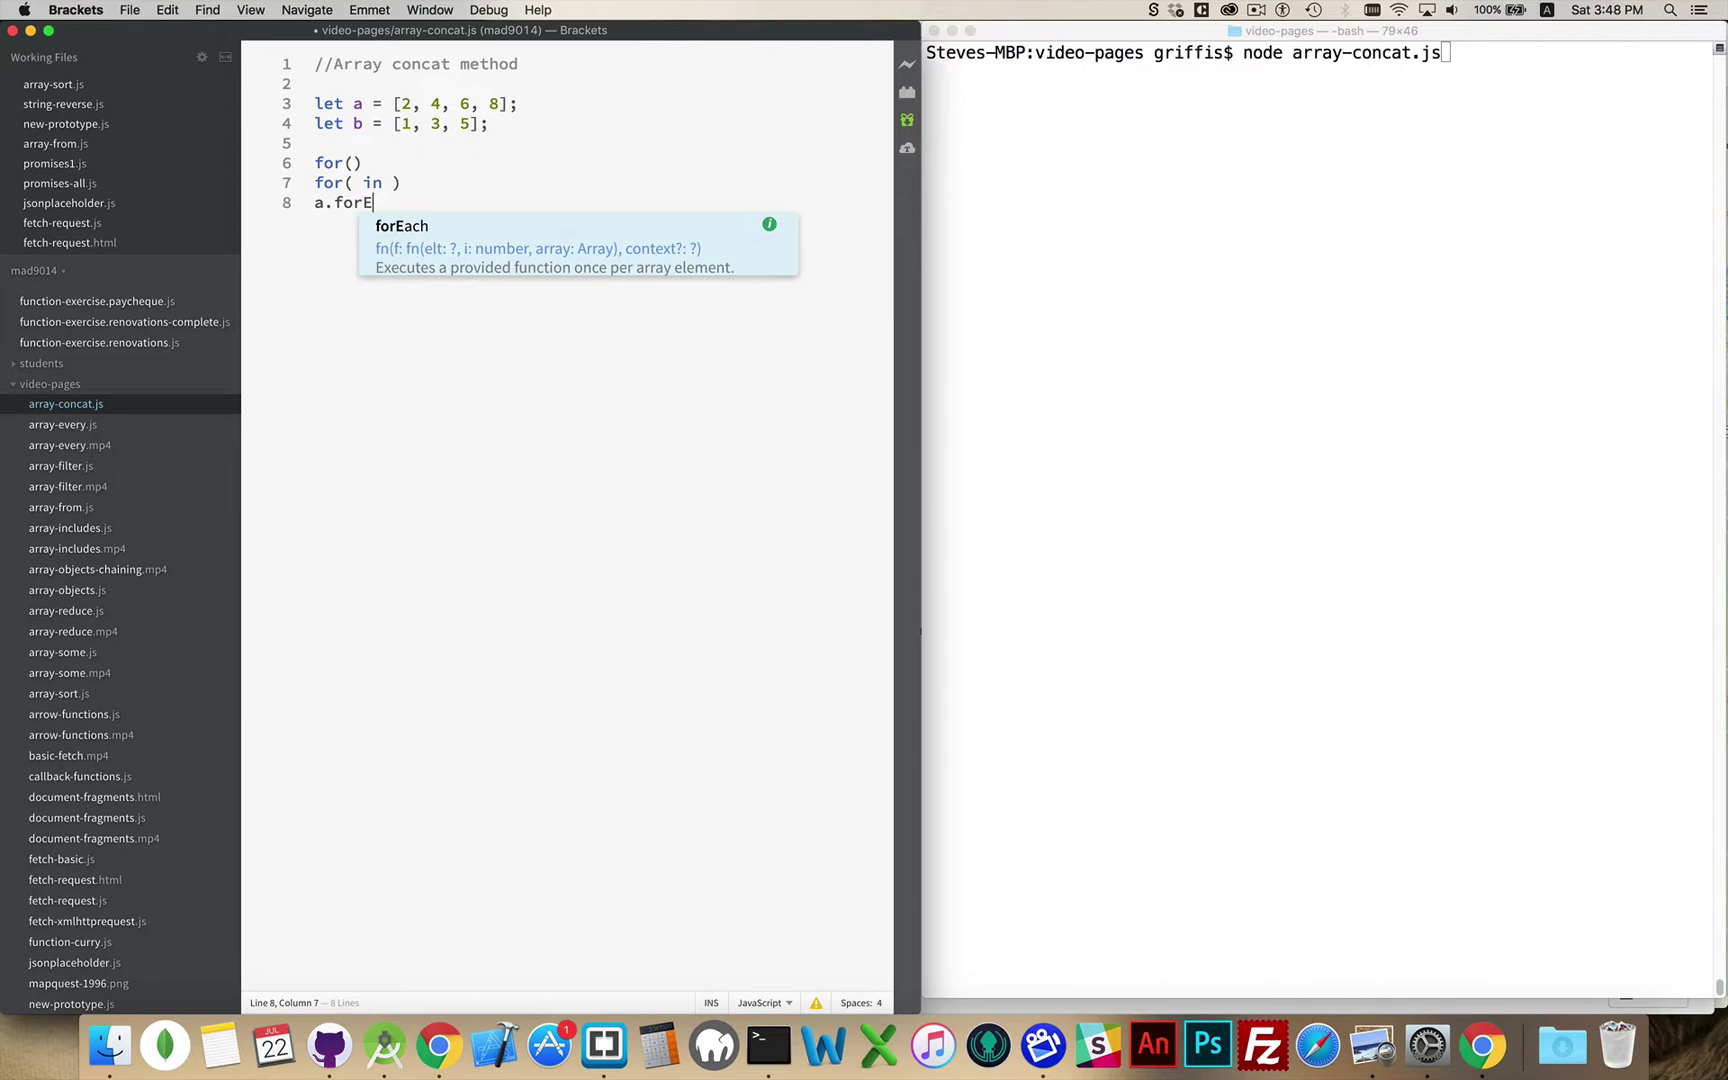
{"action": "type", "text": "ach()"}
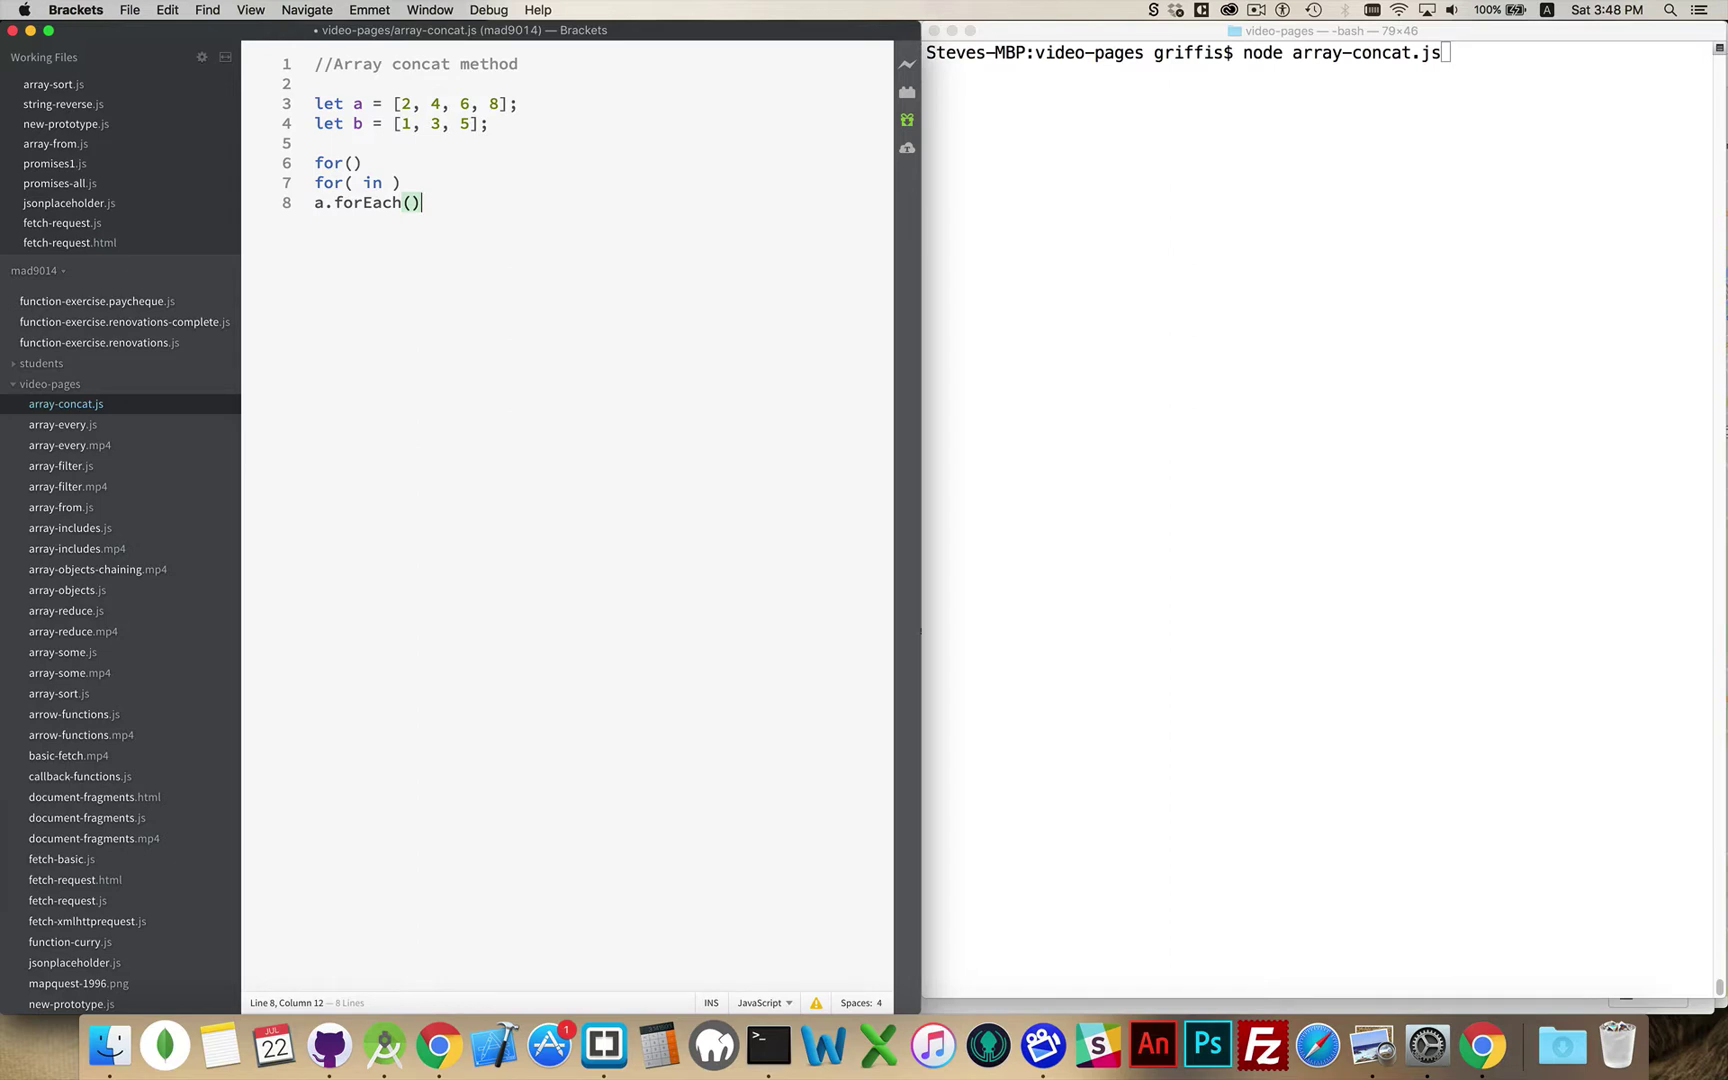
{"action": "type", "text": "   p"}
{"action": "type", "text": "ush())"}
{"action": "type", "text": "u"}
{"action": "type", "text": "nshift("}
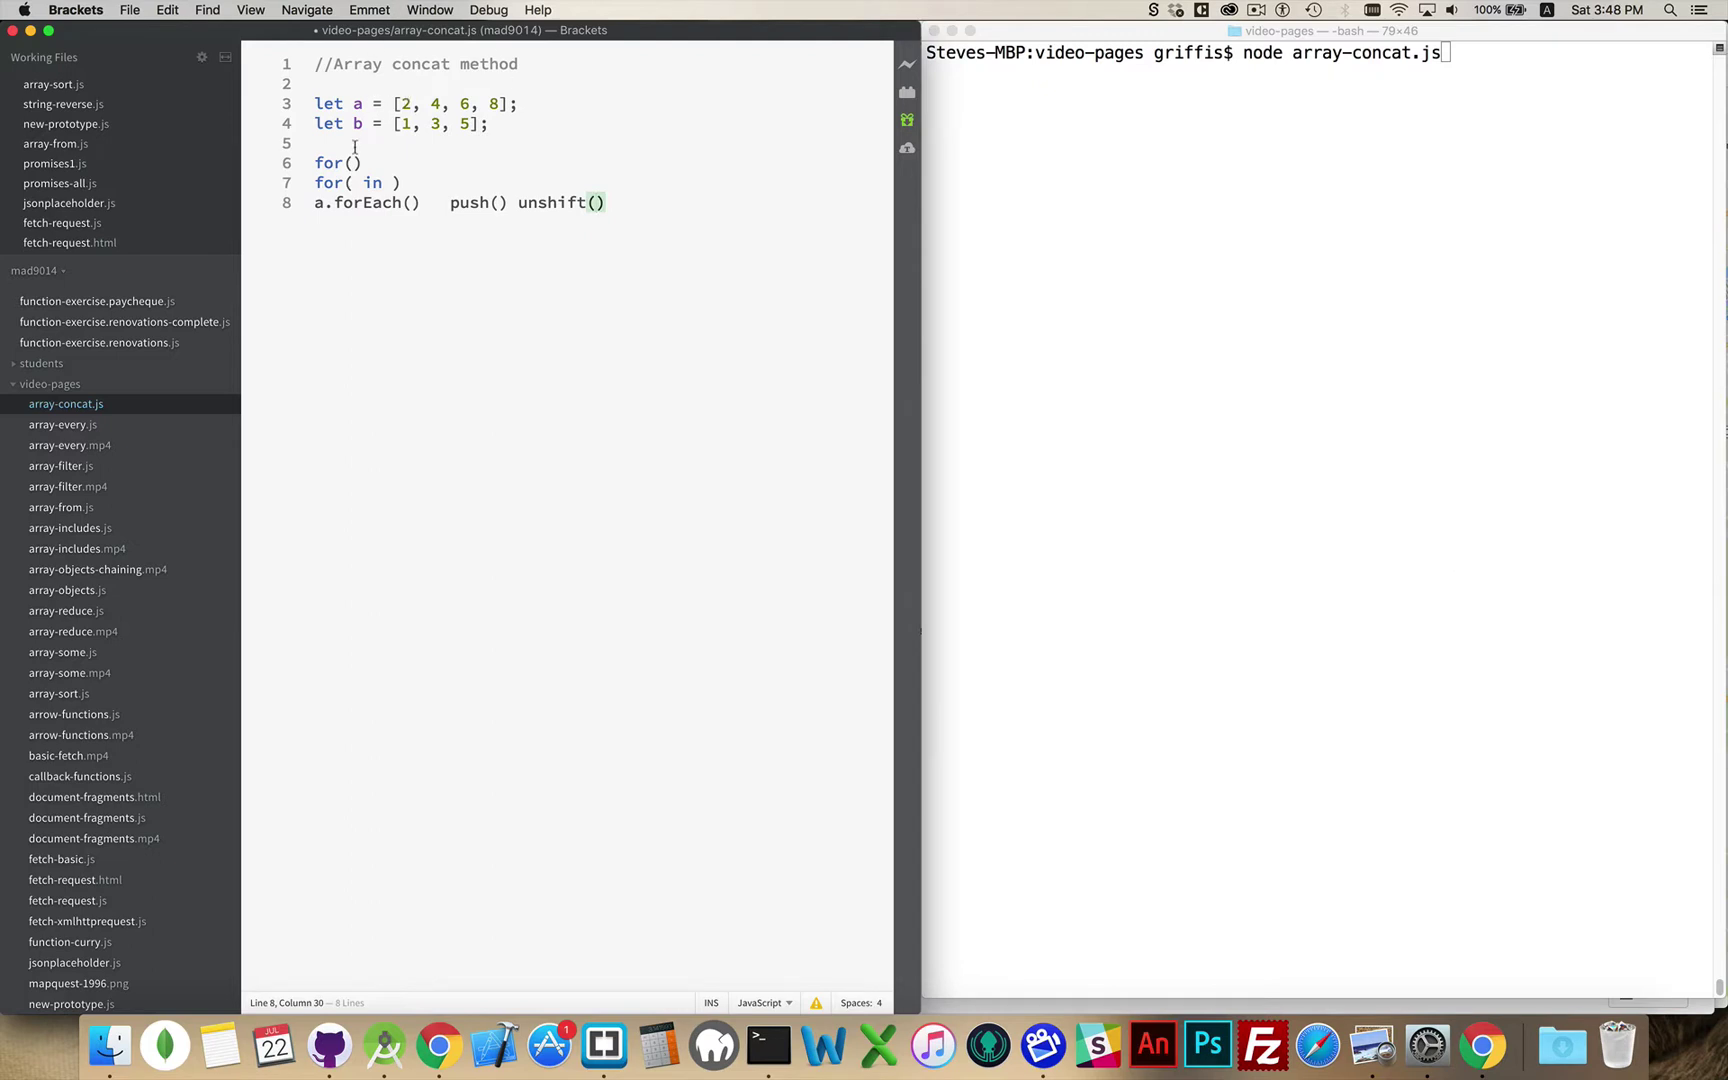
Comment out the three note lines with // and leave blank lines below for new code
{"action": "left_click", "coordinate": [314, 162]}
{"action": "type", "text": "//"}
{"action": "key", "text": "Down"}
{"action": "type", "text": "//"}
{"action": "key", "text": "Down"}
{"action": "key", "text": "Left"}
{"action": "key", "text": "Left"}
{"action": "type", "text": "//"}
{"action": "key", "text": "End"}
{"action": "key", "text": "Return"}
{"action": "key", "text": "Return"}
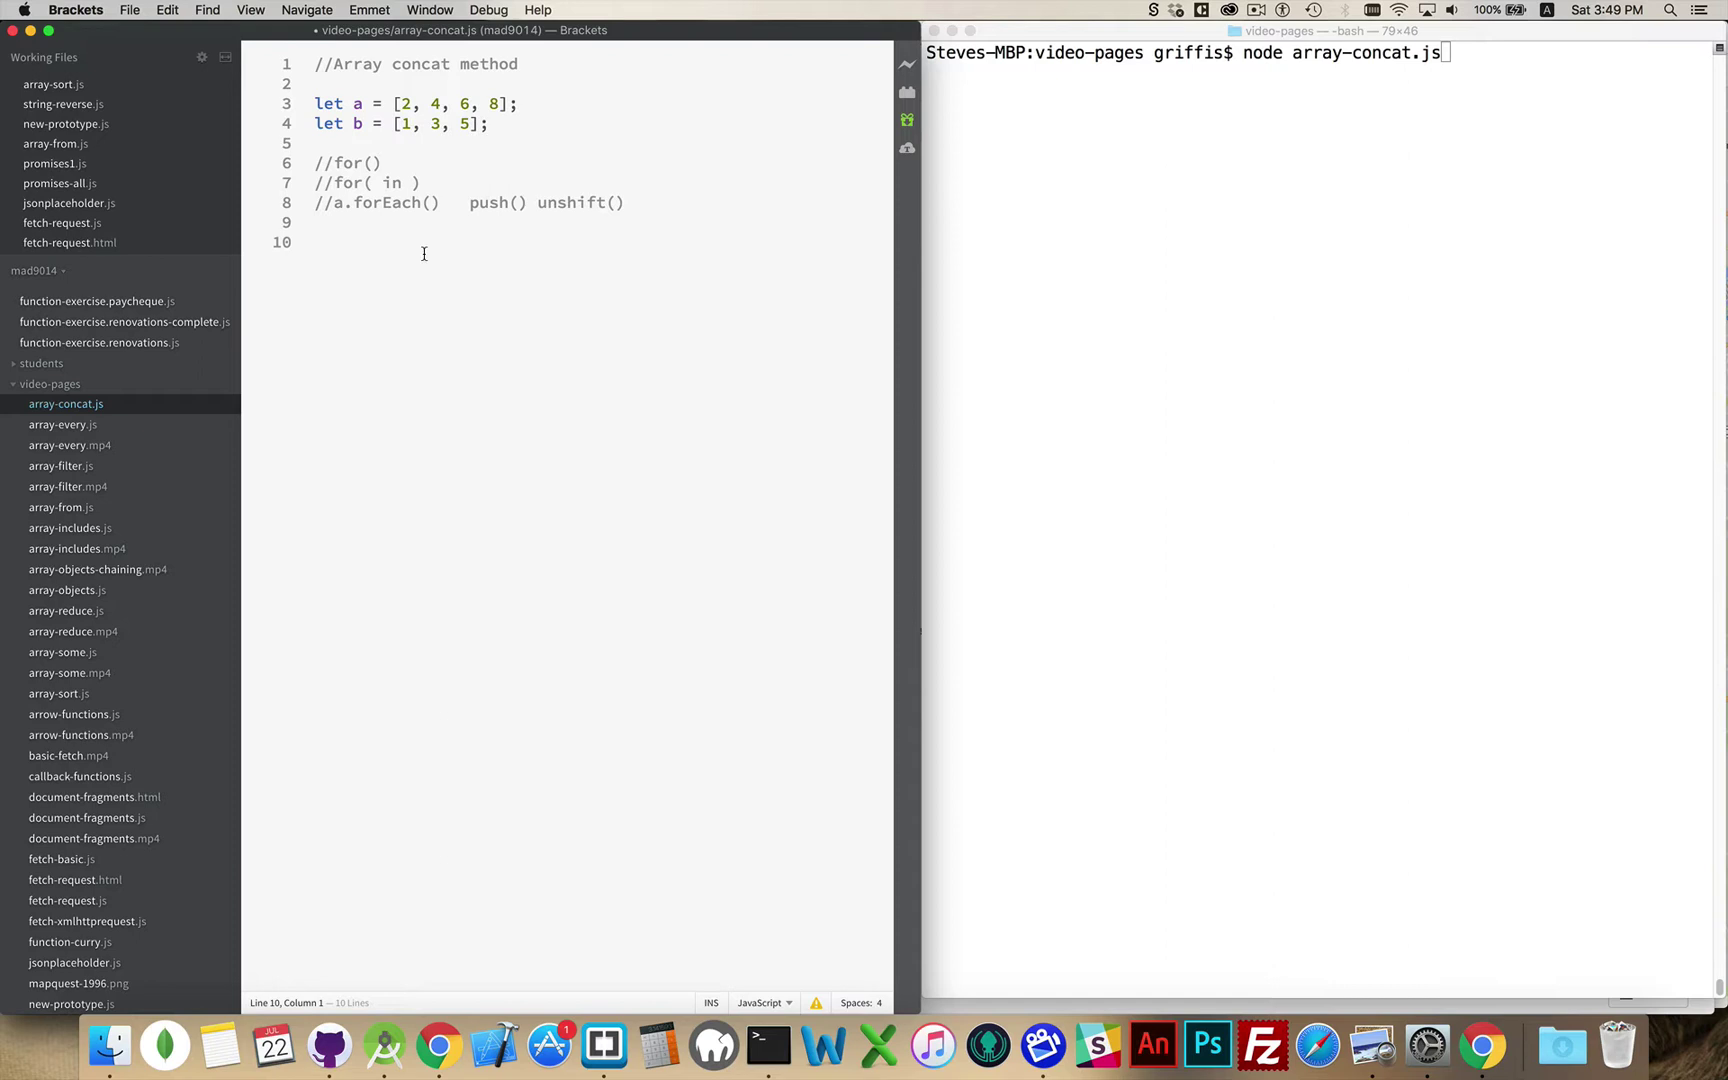
{"action": "type", "text": "let c "}
{"action": "type", "text": "= a."}
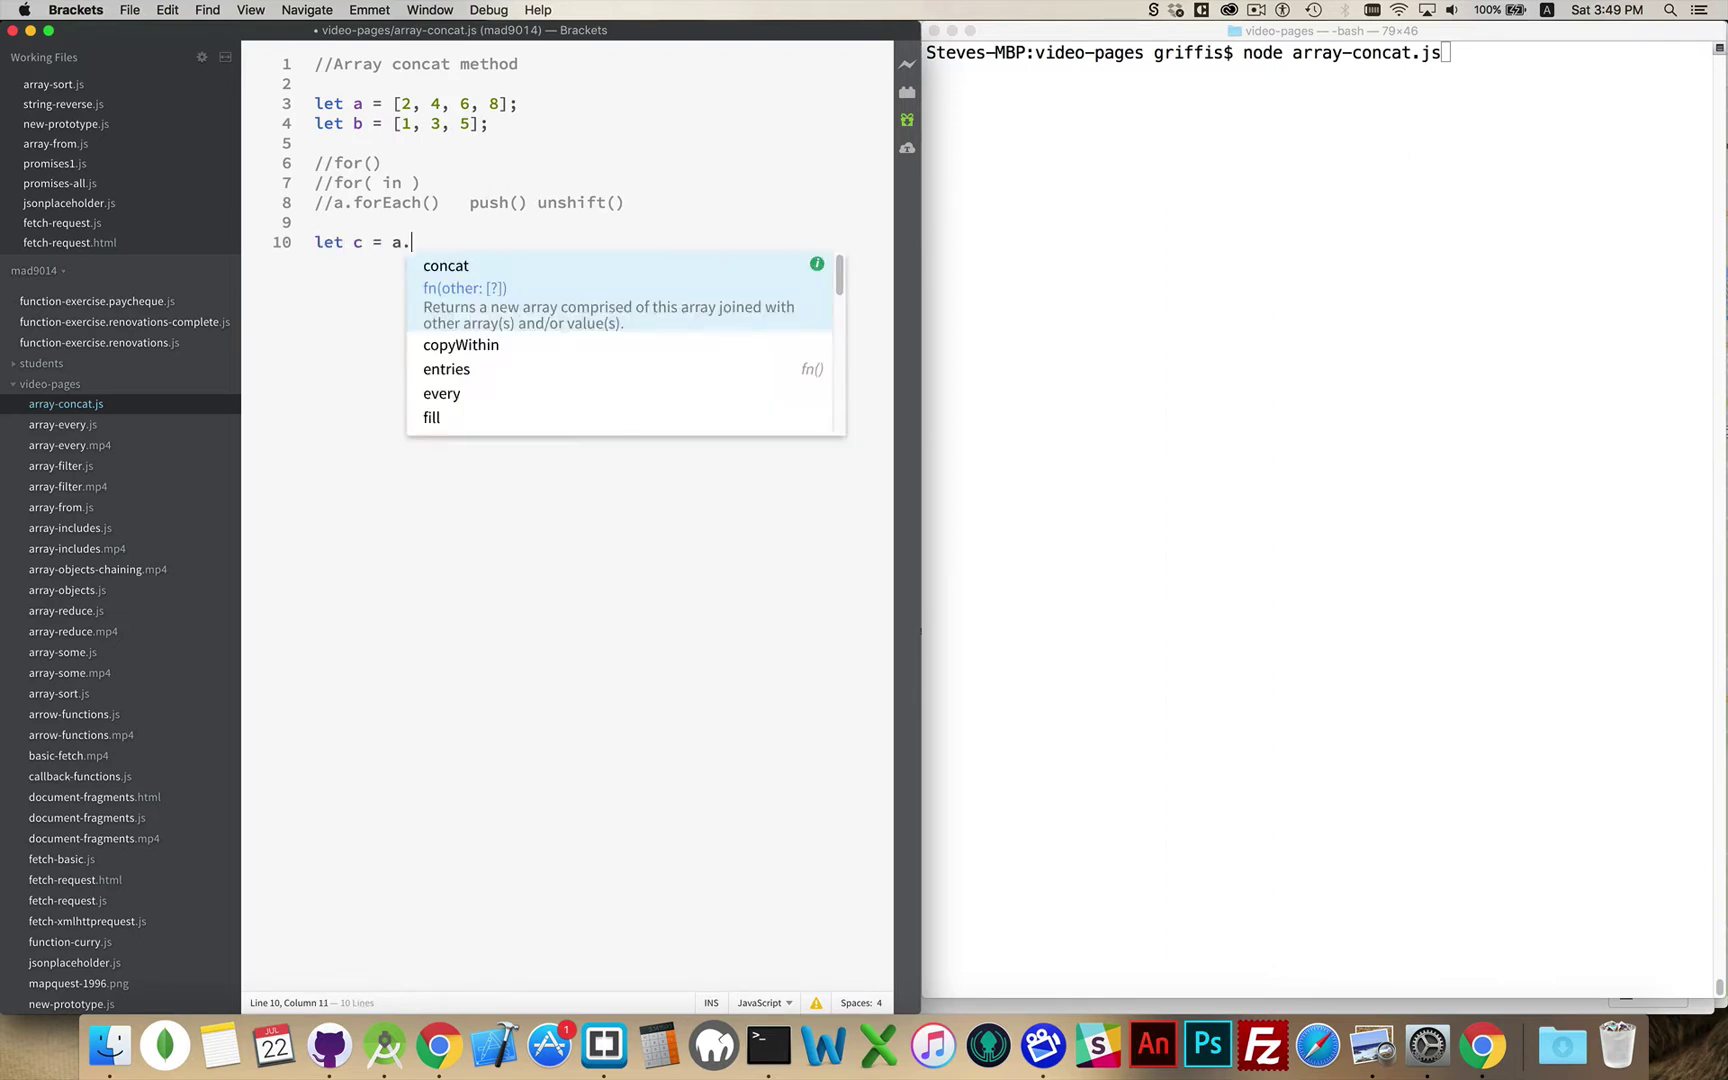
{"action": "type", "text": "concat(b"}
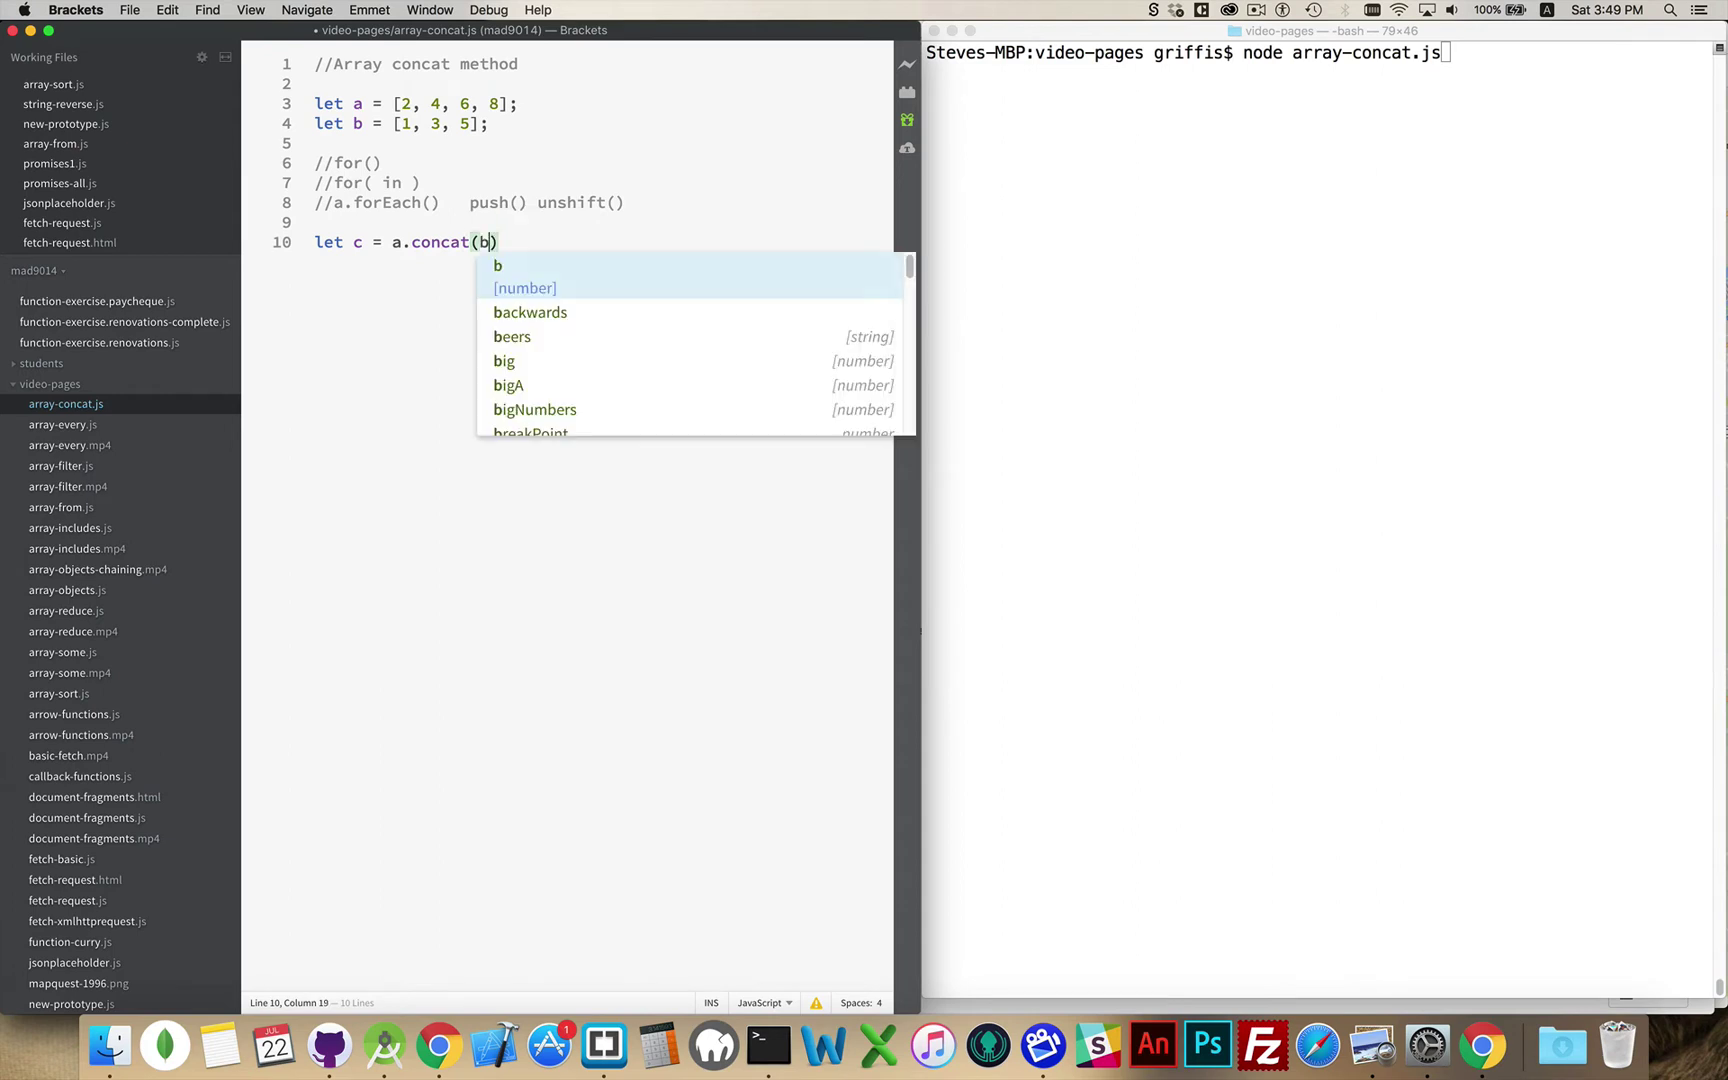
{"action": "type", "text": ");"}
Write let c = a.concat(b); and console.log("c", c); on lines 10–11
{"action": "key", "text": "Return"}
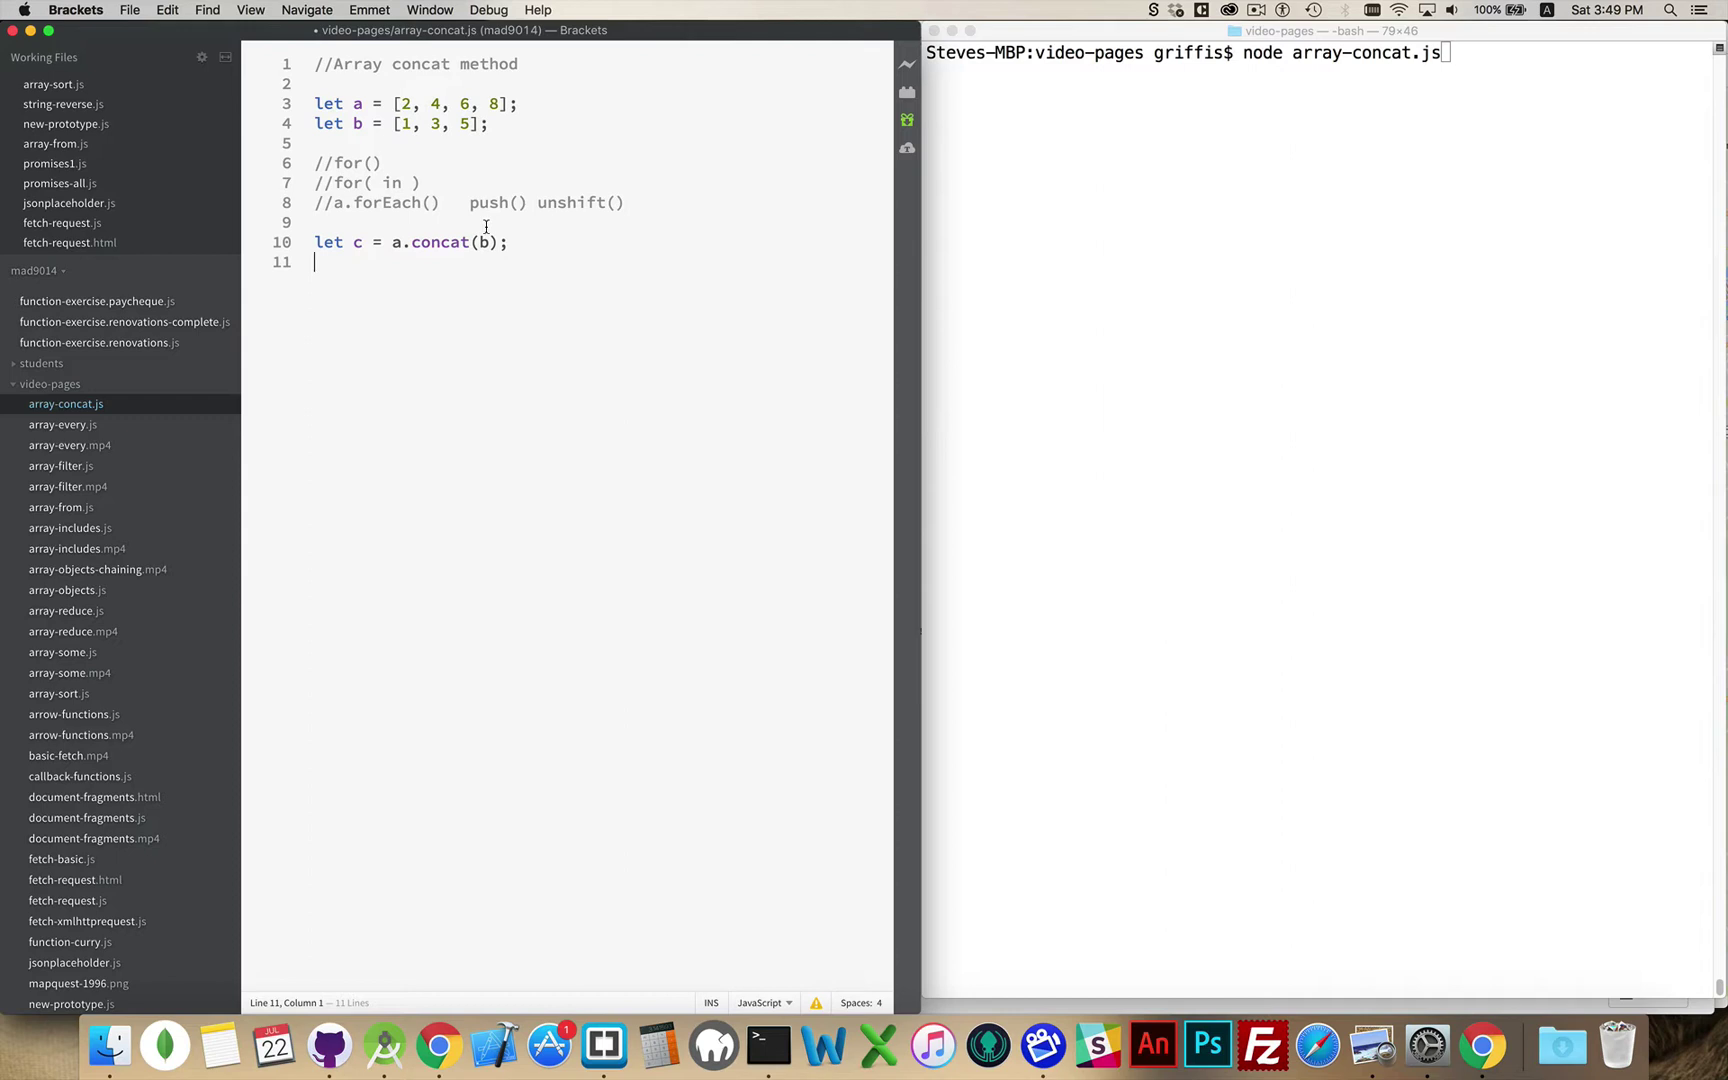
{"action": "type", "text": "conso"}
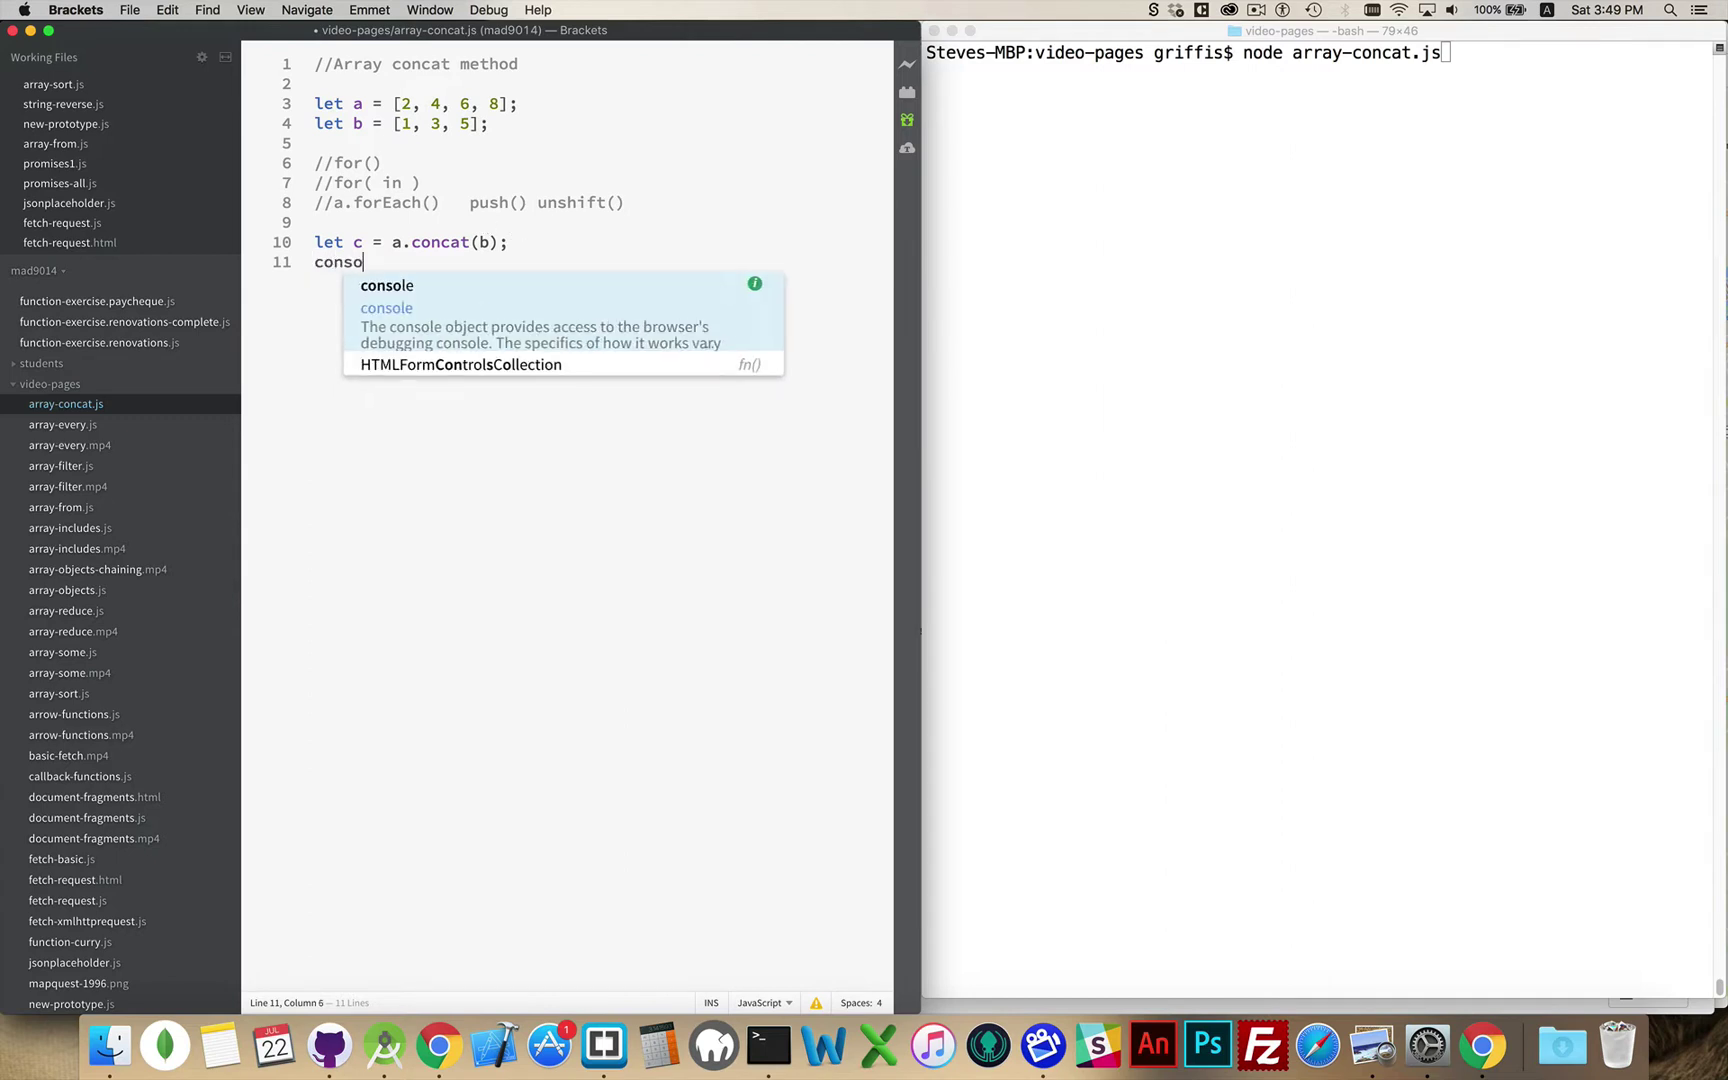
{"action": "type", "text": "le.log(\""}
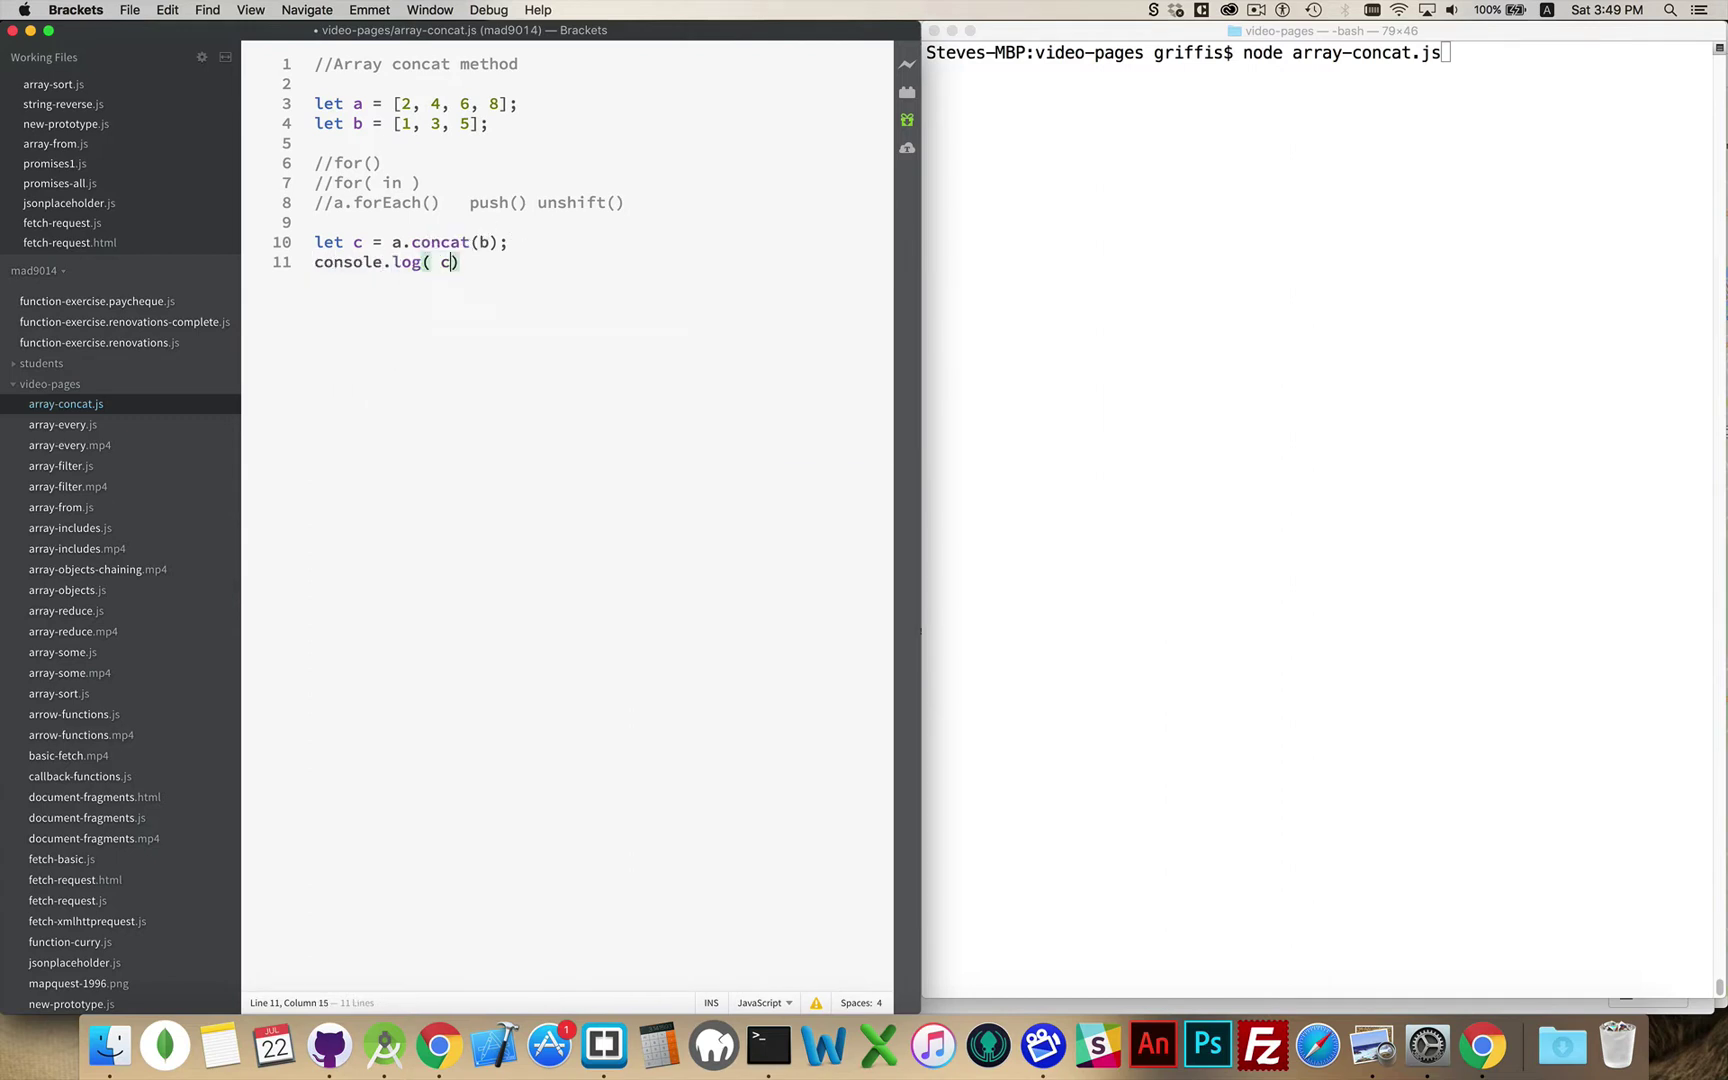
{"action": "type", "text": "c"}
{"action": "type", "text": "\", c);"}
Save array-concat.js and run node array-concat.js in Terminal, printing c [ 2, 4, 6, 8, 1, 3, 5 ]
{"action": "key", "text": "cmd+s"}
{"action": "left_click", "coordinate": [1320, 160]}
{"action": "key", "text": "Return"}
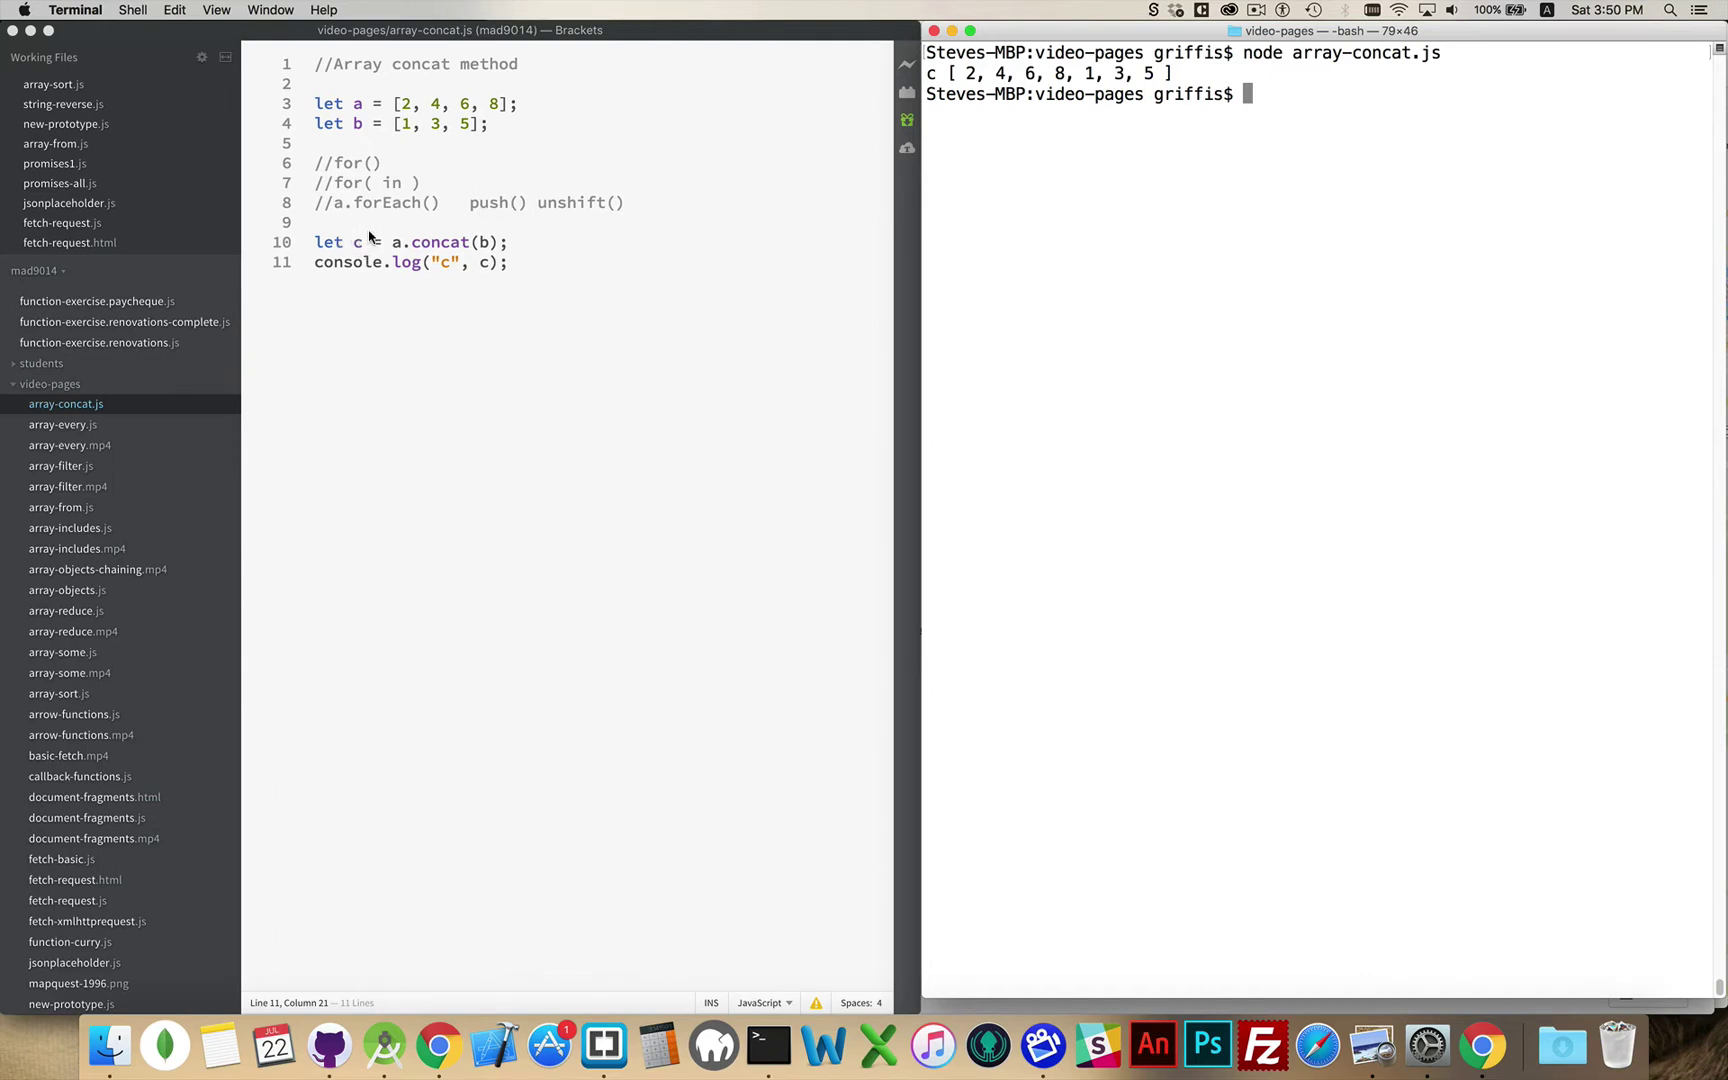
Write let d = [].concat(a, b); and console.log("d", d); on lines 13–14 and save
{"action": "left_click", "coordinate": [536, 261]}
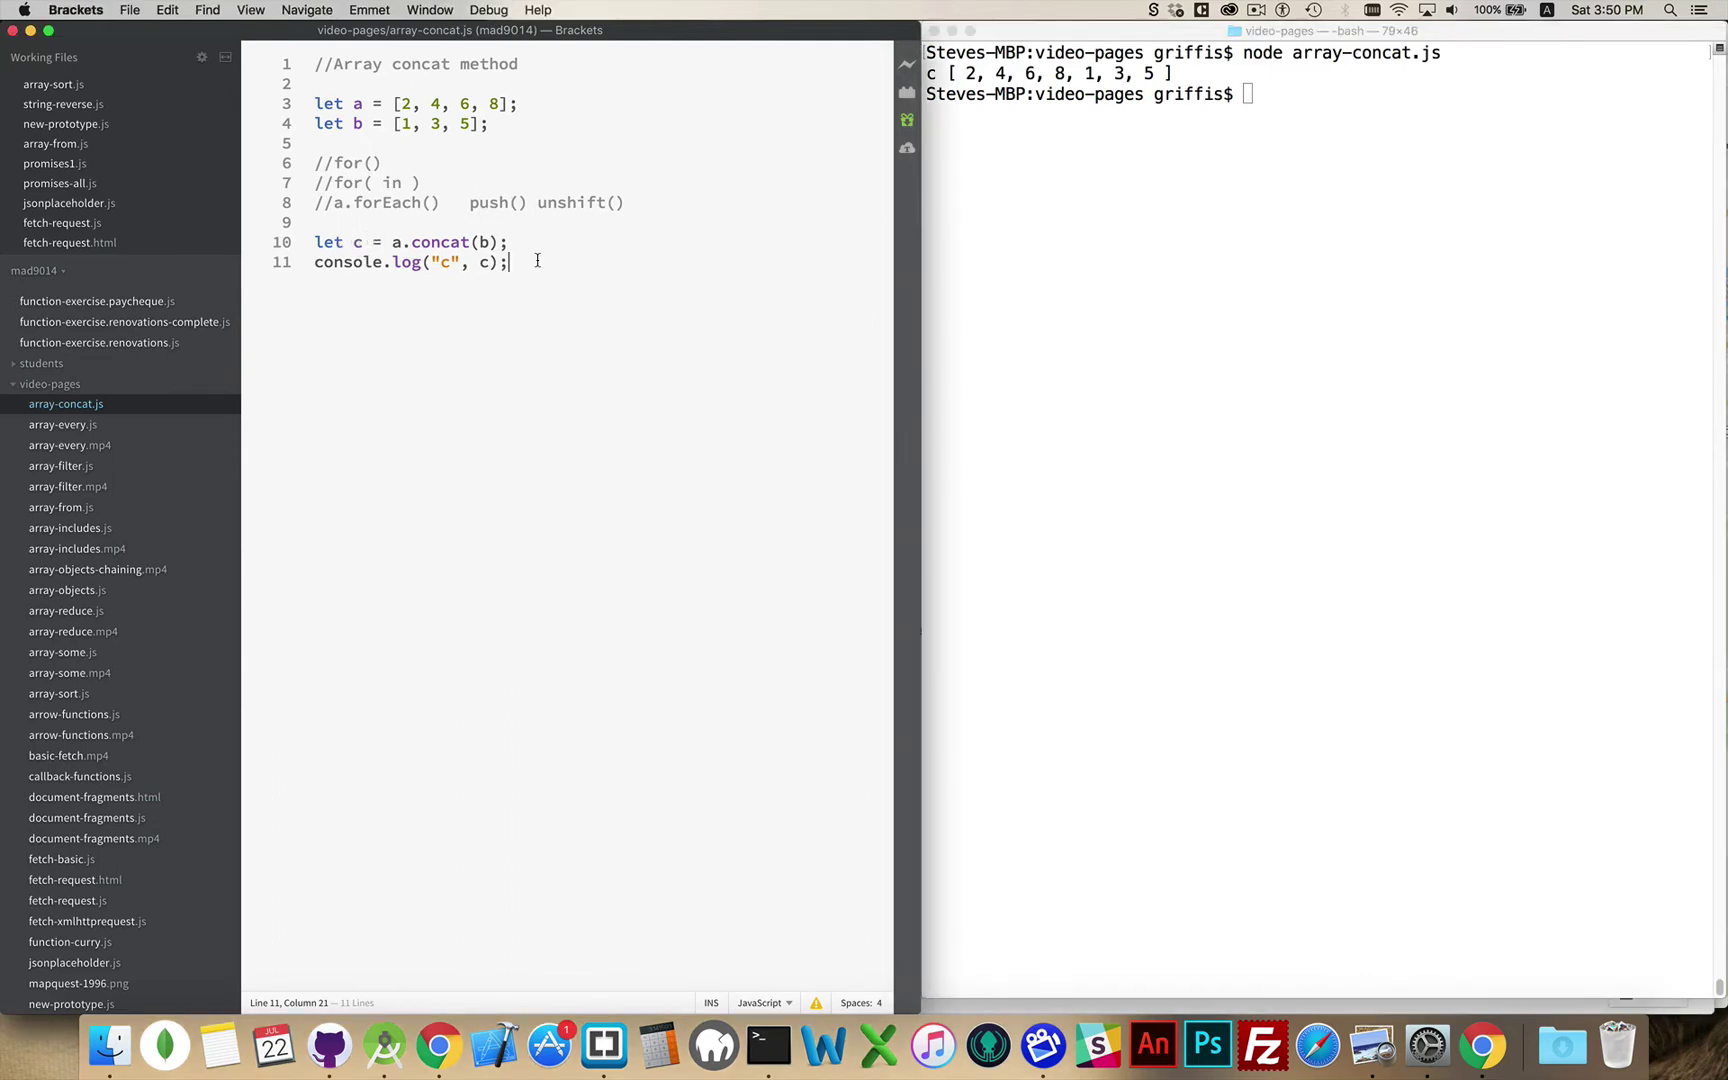
{"action": "key", "text": "Return"}
{"action": "key", "text": "Return"}
{"action": "type", "text": "let d"}
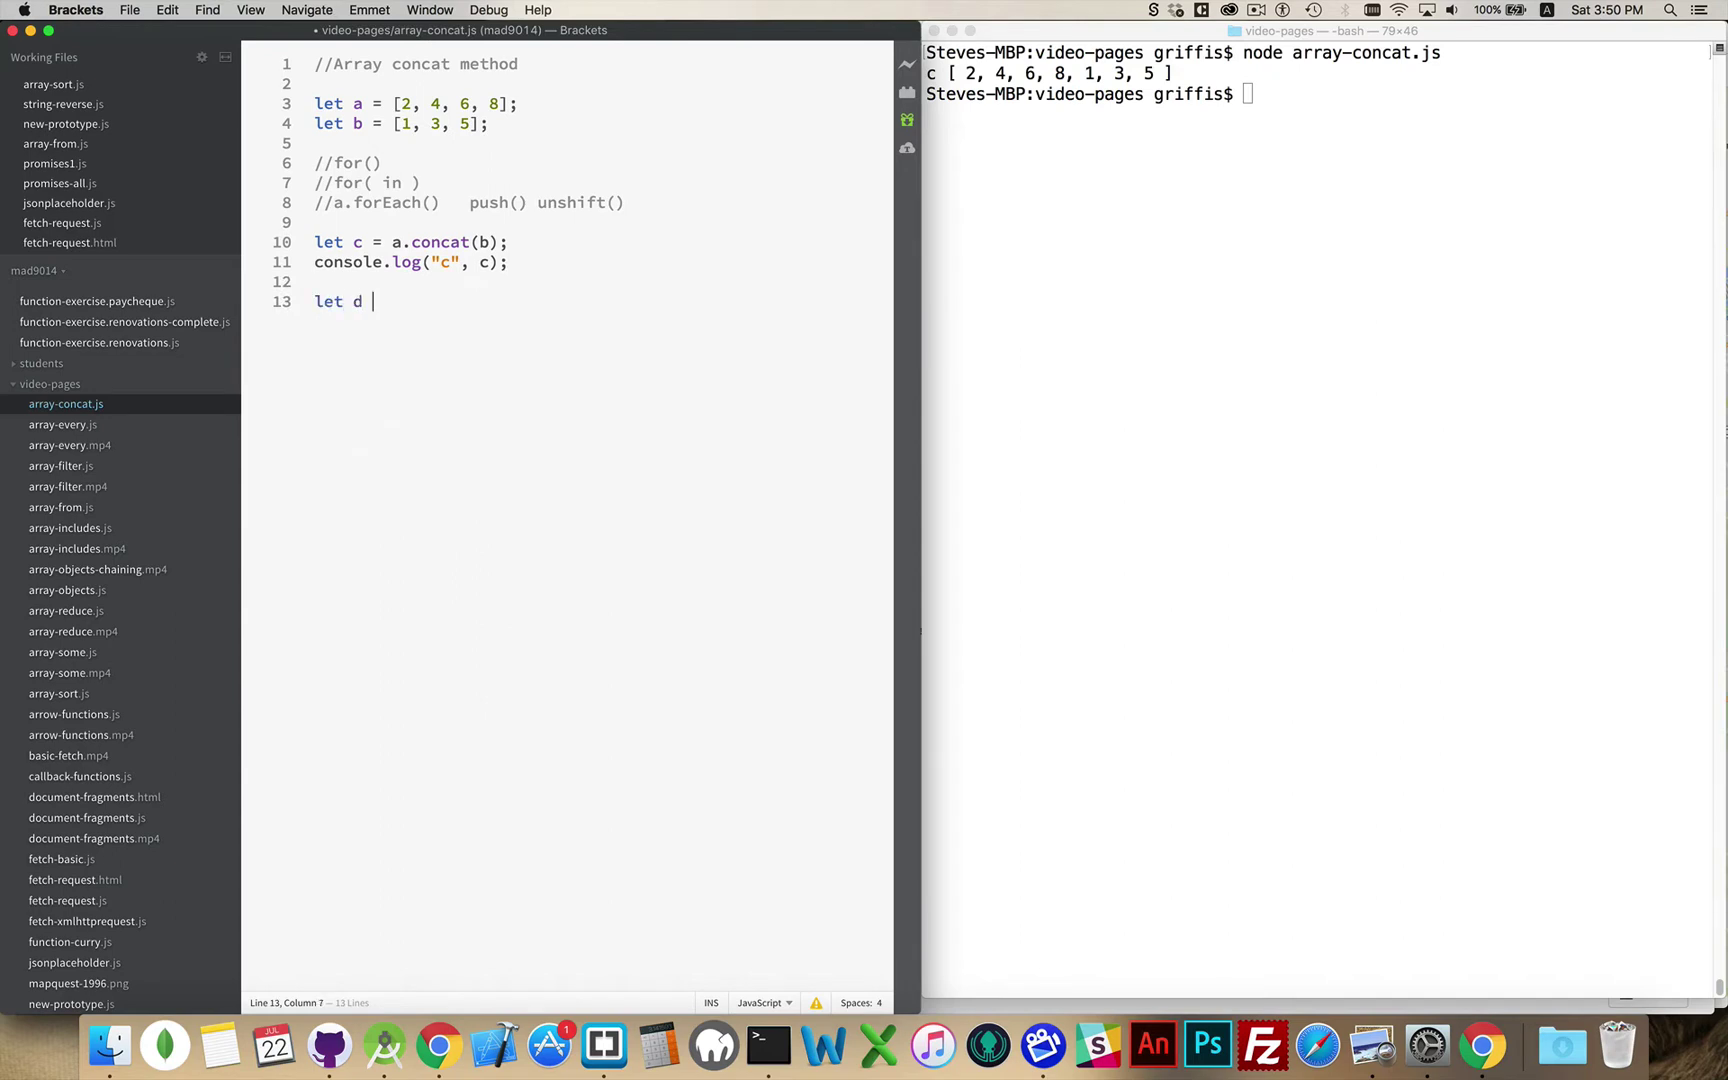
{"action": "type", "text": " = []"}
{"action": "type", "text": ".c"}
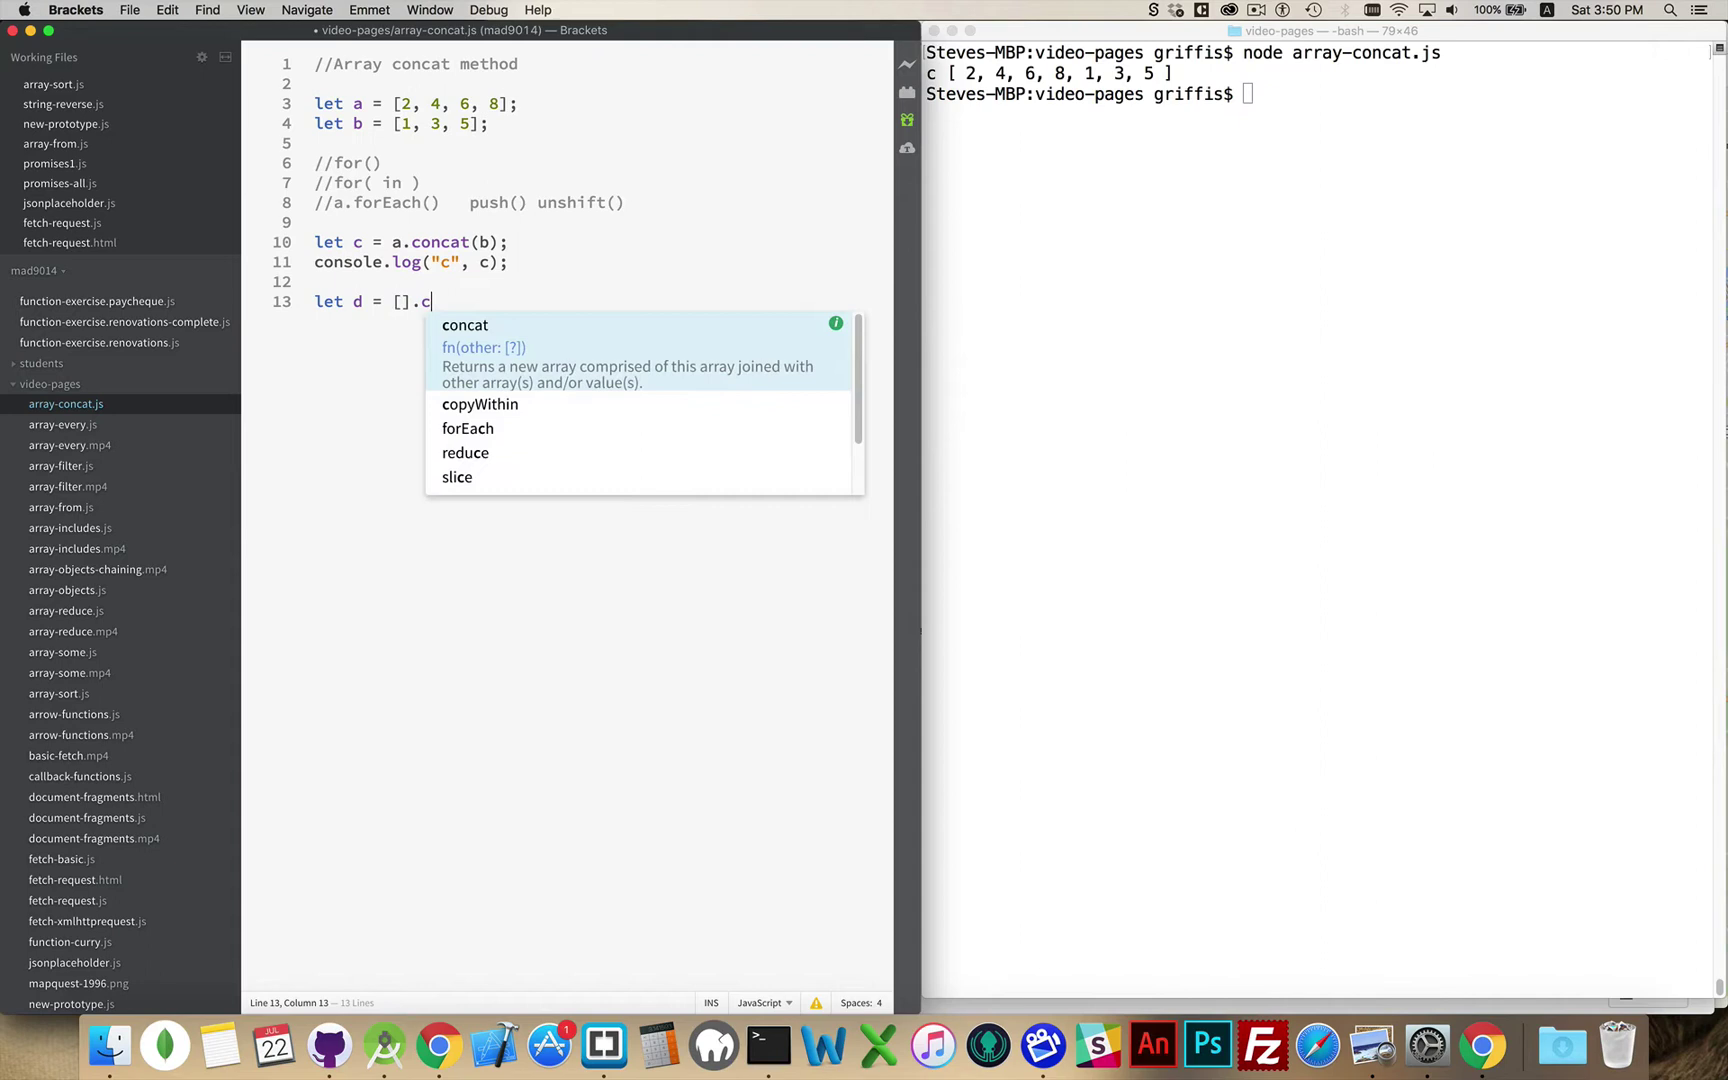
{"action": "type", "text": "oncat("}
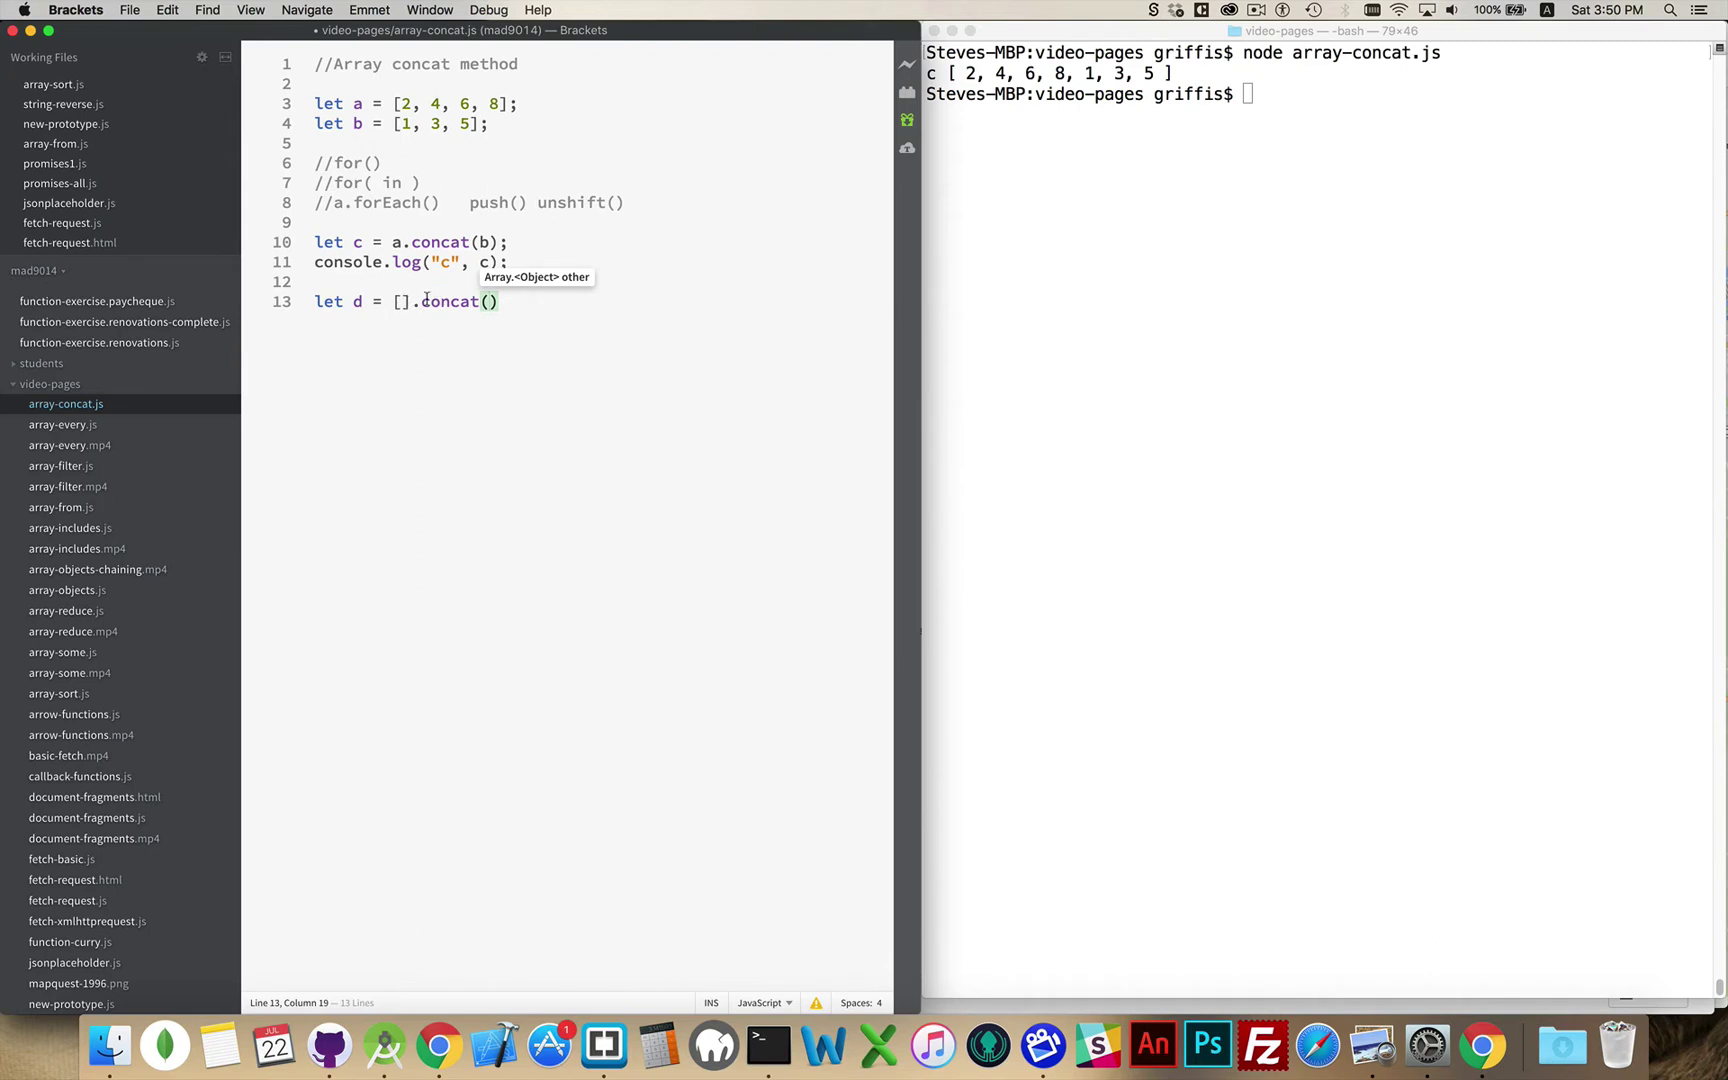
{"action": "type", "text": "a, "}
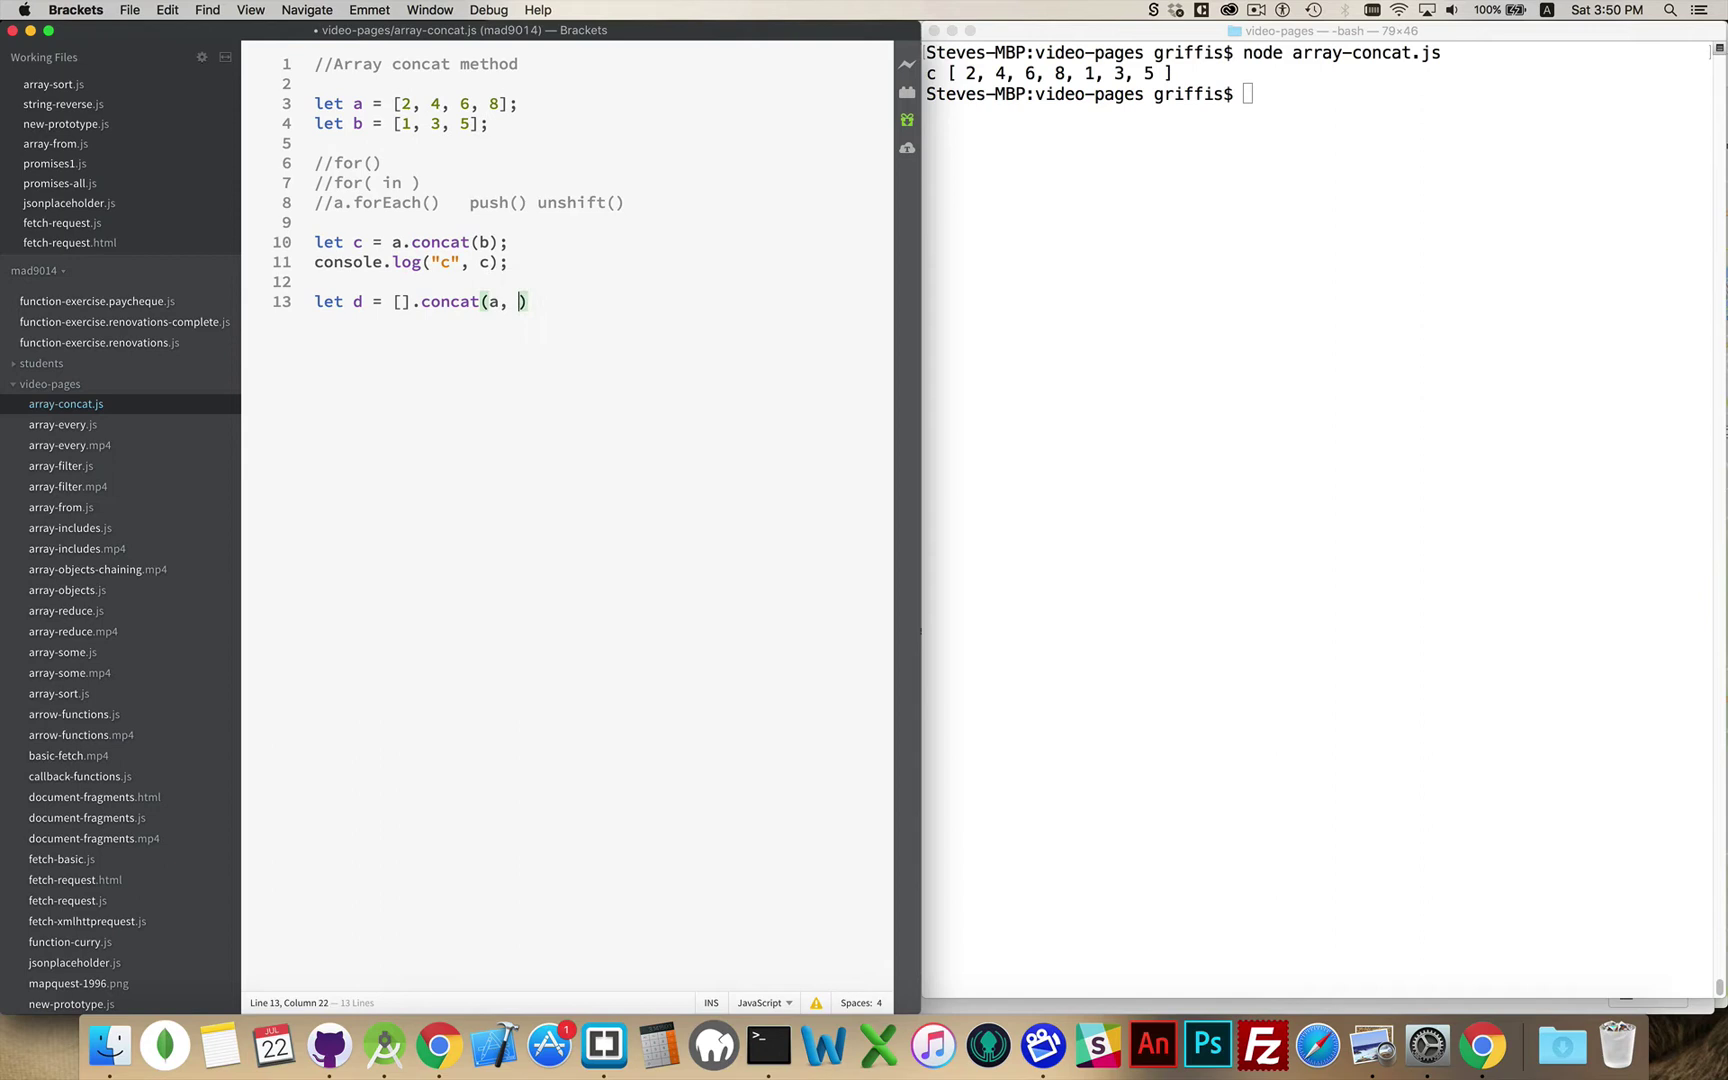
{"action": "type", "text": "b,"}
{"action": "key", "text": "BackSpace"}
{"action": "key", "text": "BackSpace"}
{"action": "key", "text": "Right"}
{"action": "type", "text": ";"}
{"action": "key", "text": "Return"}
{"action": "type", "text": "consco"}
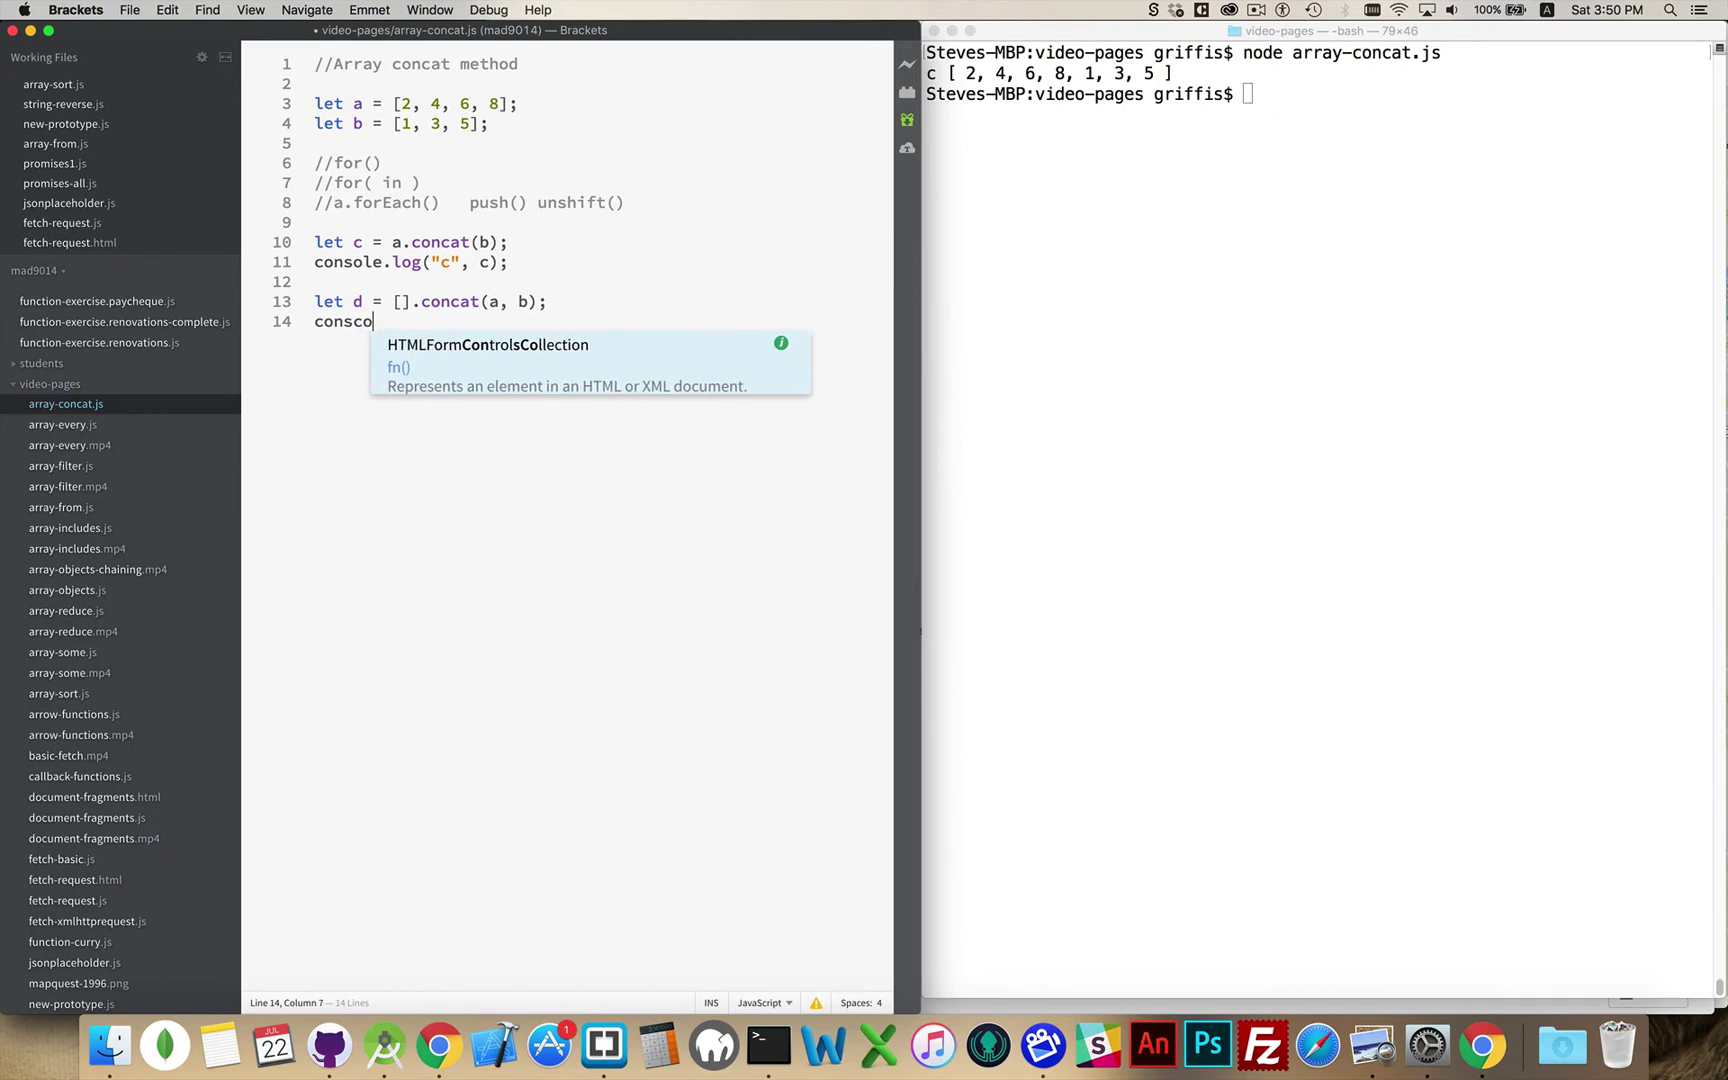
{"action": "key", "text": "BackSpace"}
{"action": "key", "text": "BackSpace"}
{"action": "type", "text": "ole"}
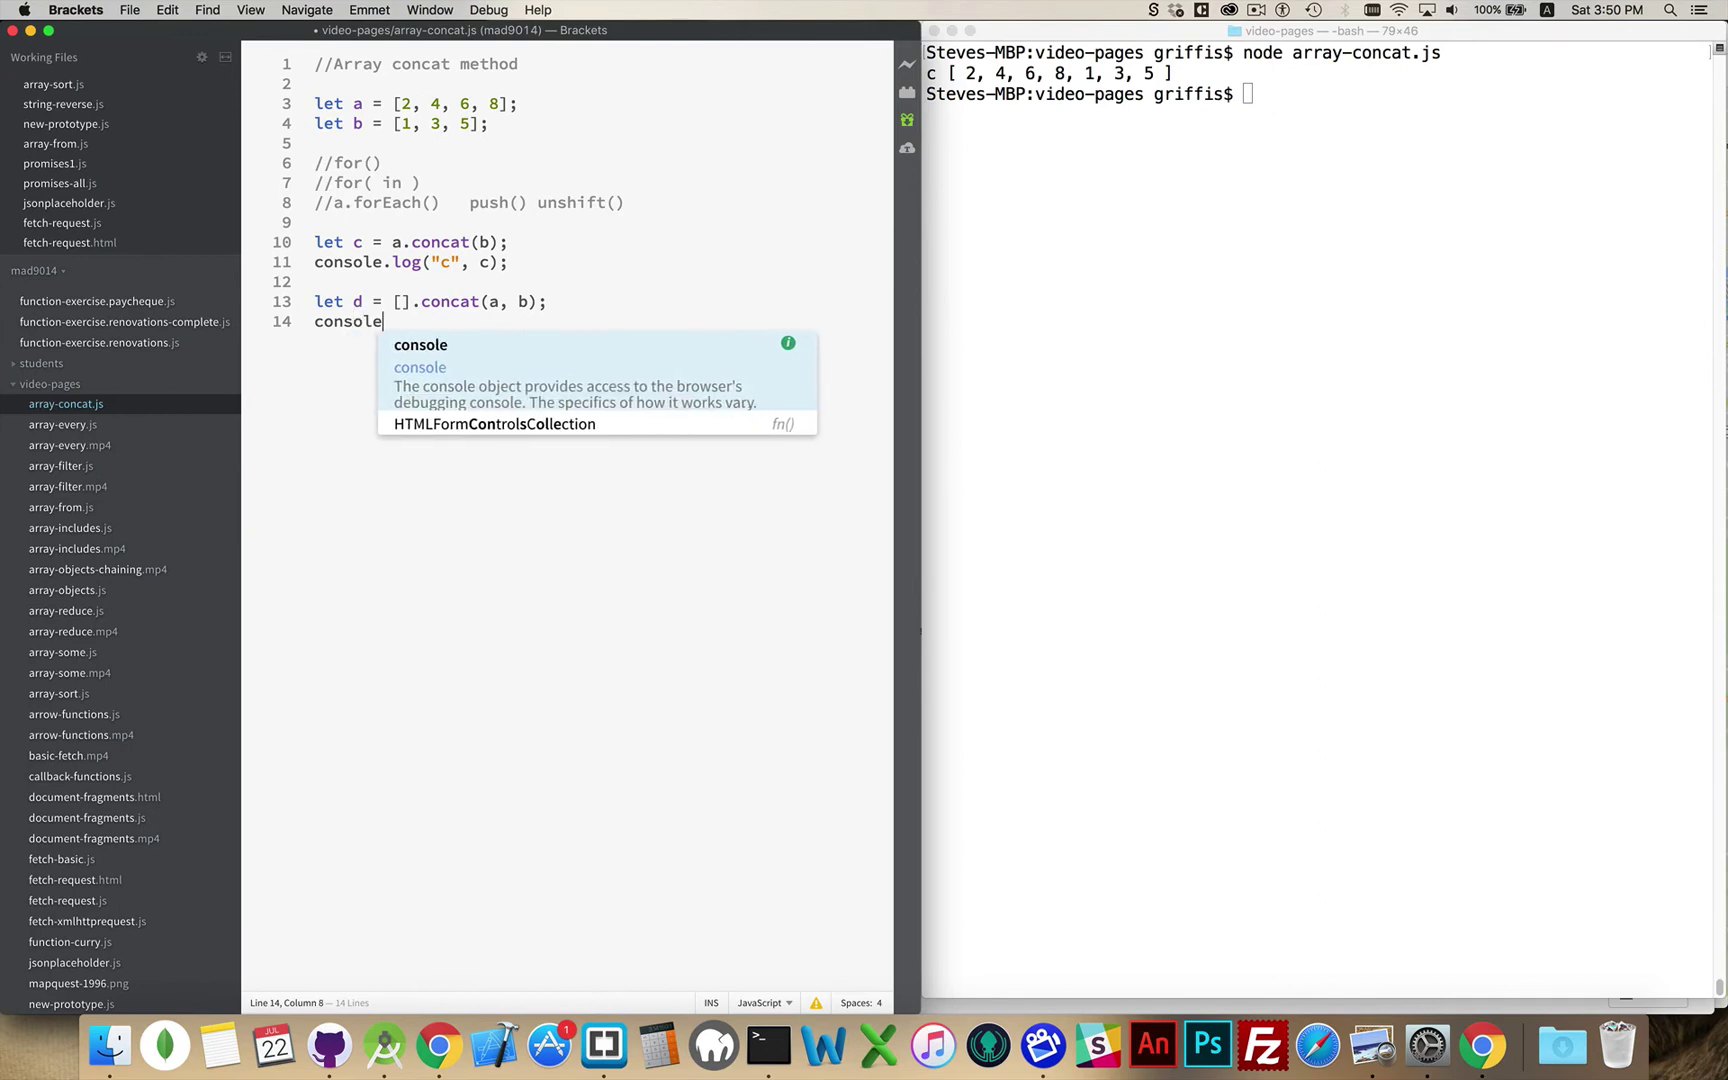
{"action": "type", "text": ".log(\"d"}
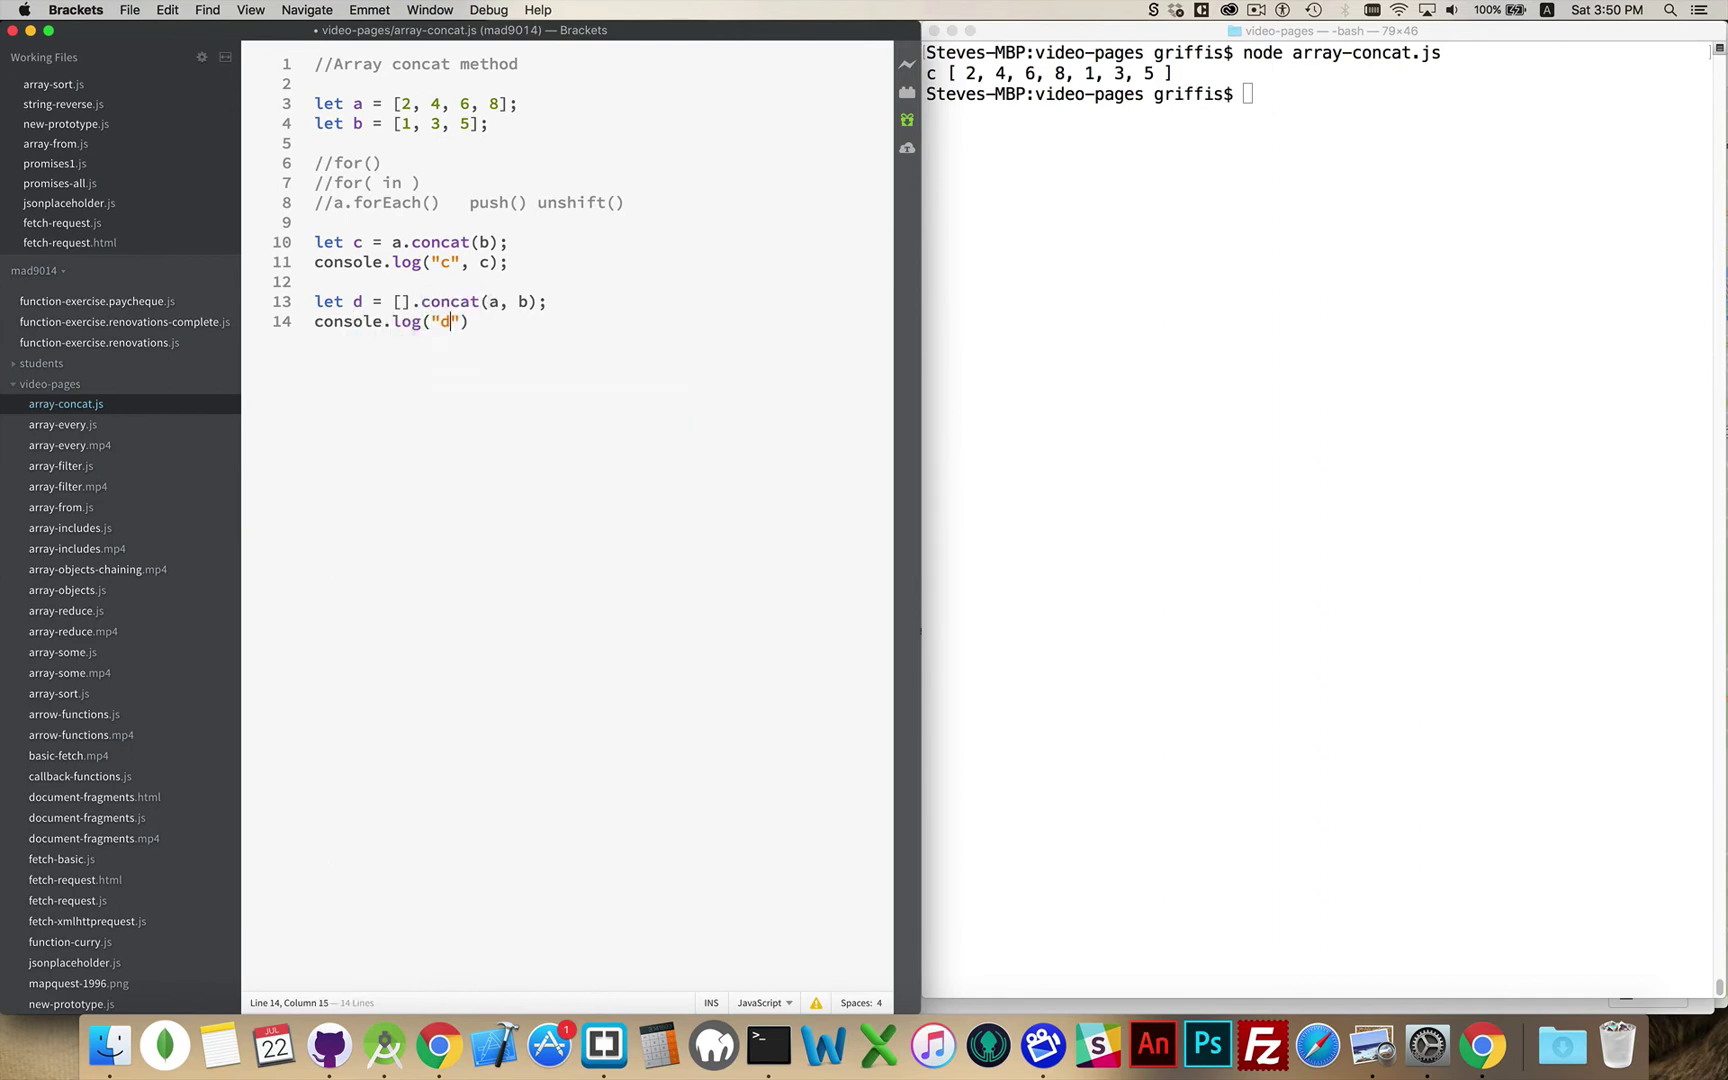
{"action": "type", "text": "\", d)"}
{"action": "type", "text": ";"}
{"action": "key", "text": "super+s"}
Rerun node array-concat.js in Terminal, printing d identical to c
{"action": "left_click", "coordinate": [1491, 176]}
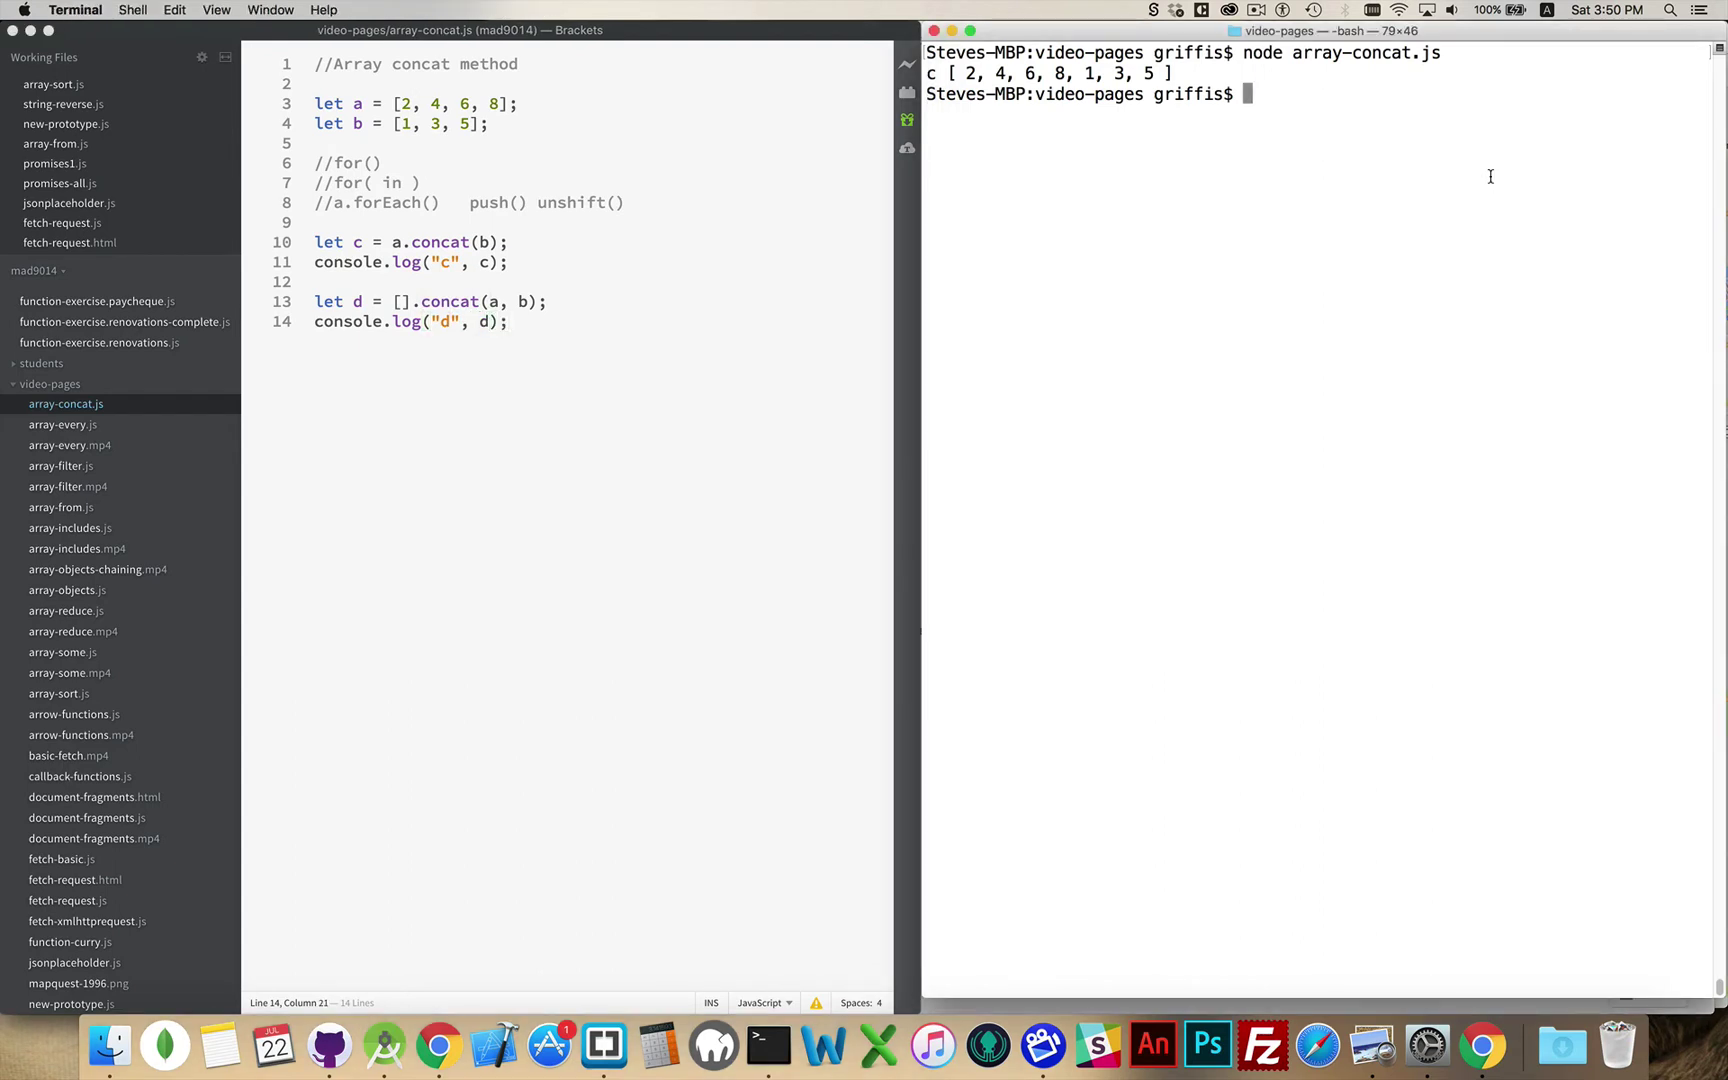
{"action": "key", "text": "Up"}
{"action": "key", "text": "Return"}
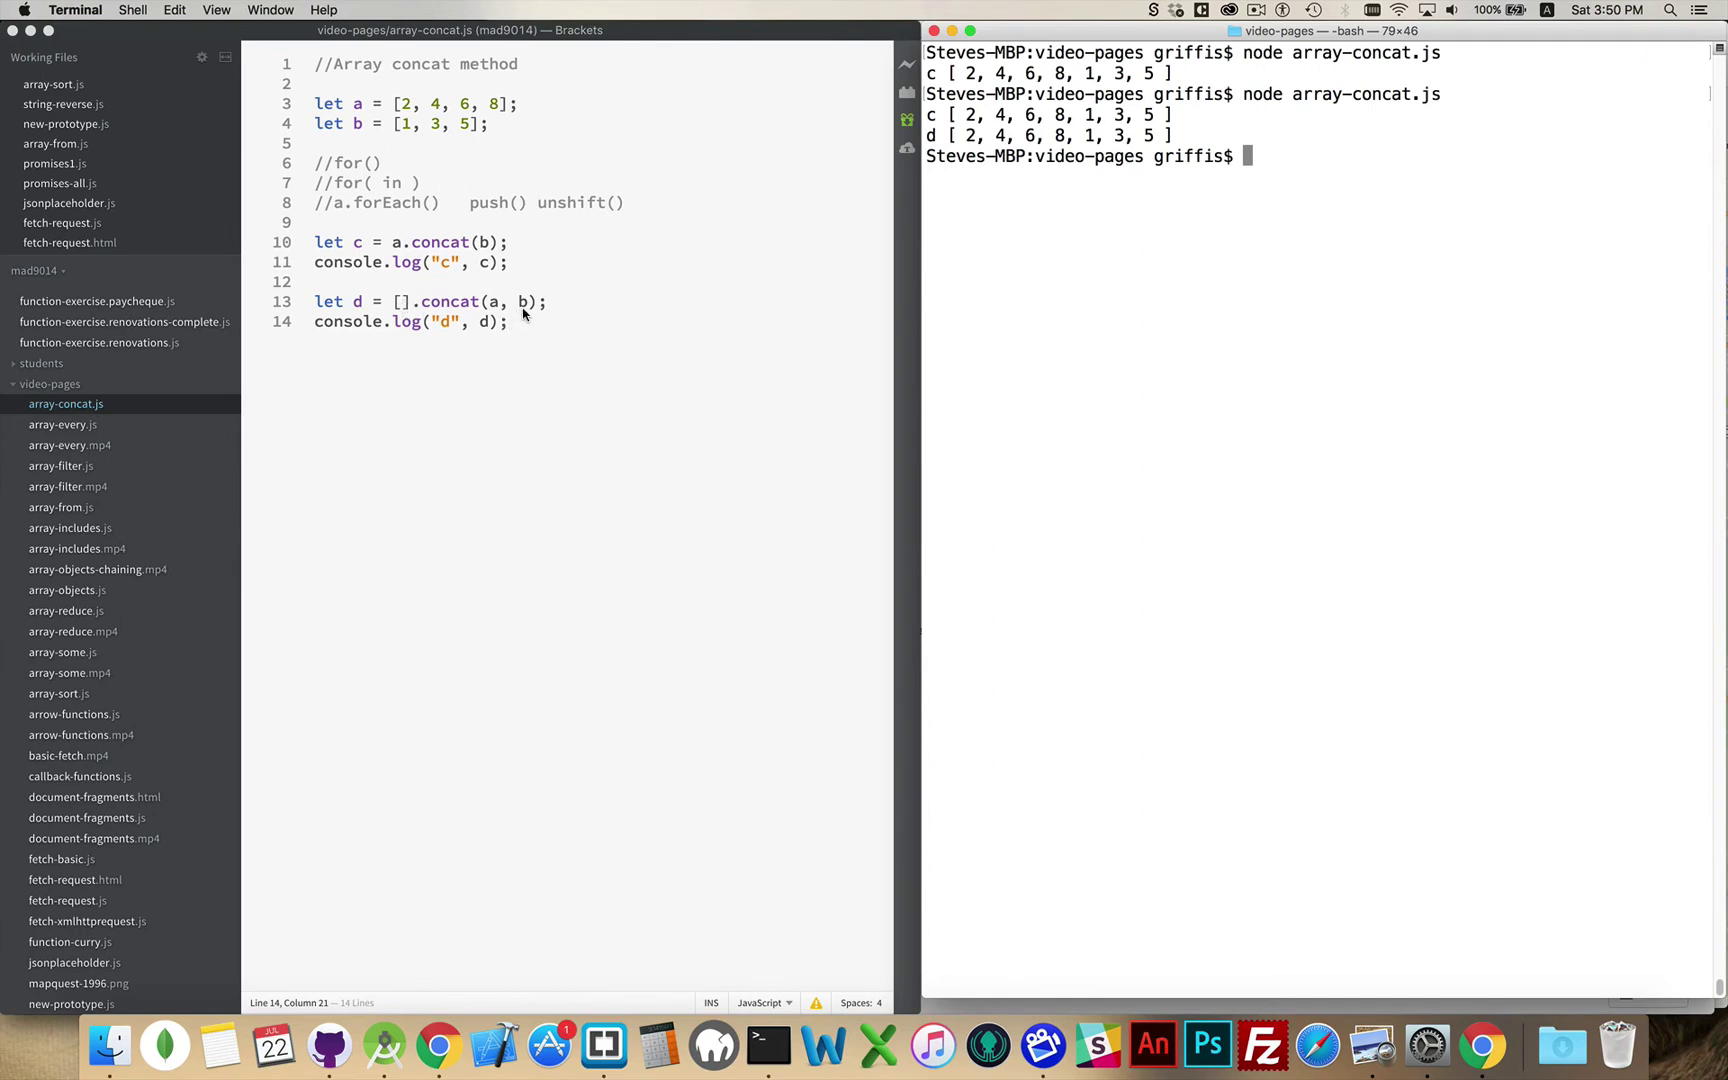
Change d to [].concat(a, b, c) and save the script
{"action": "left_click", "coordinate": [360, 245]}
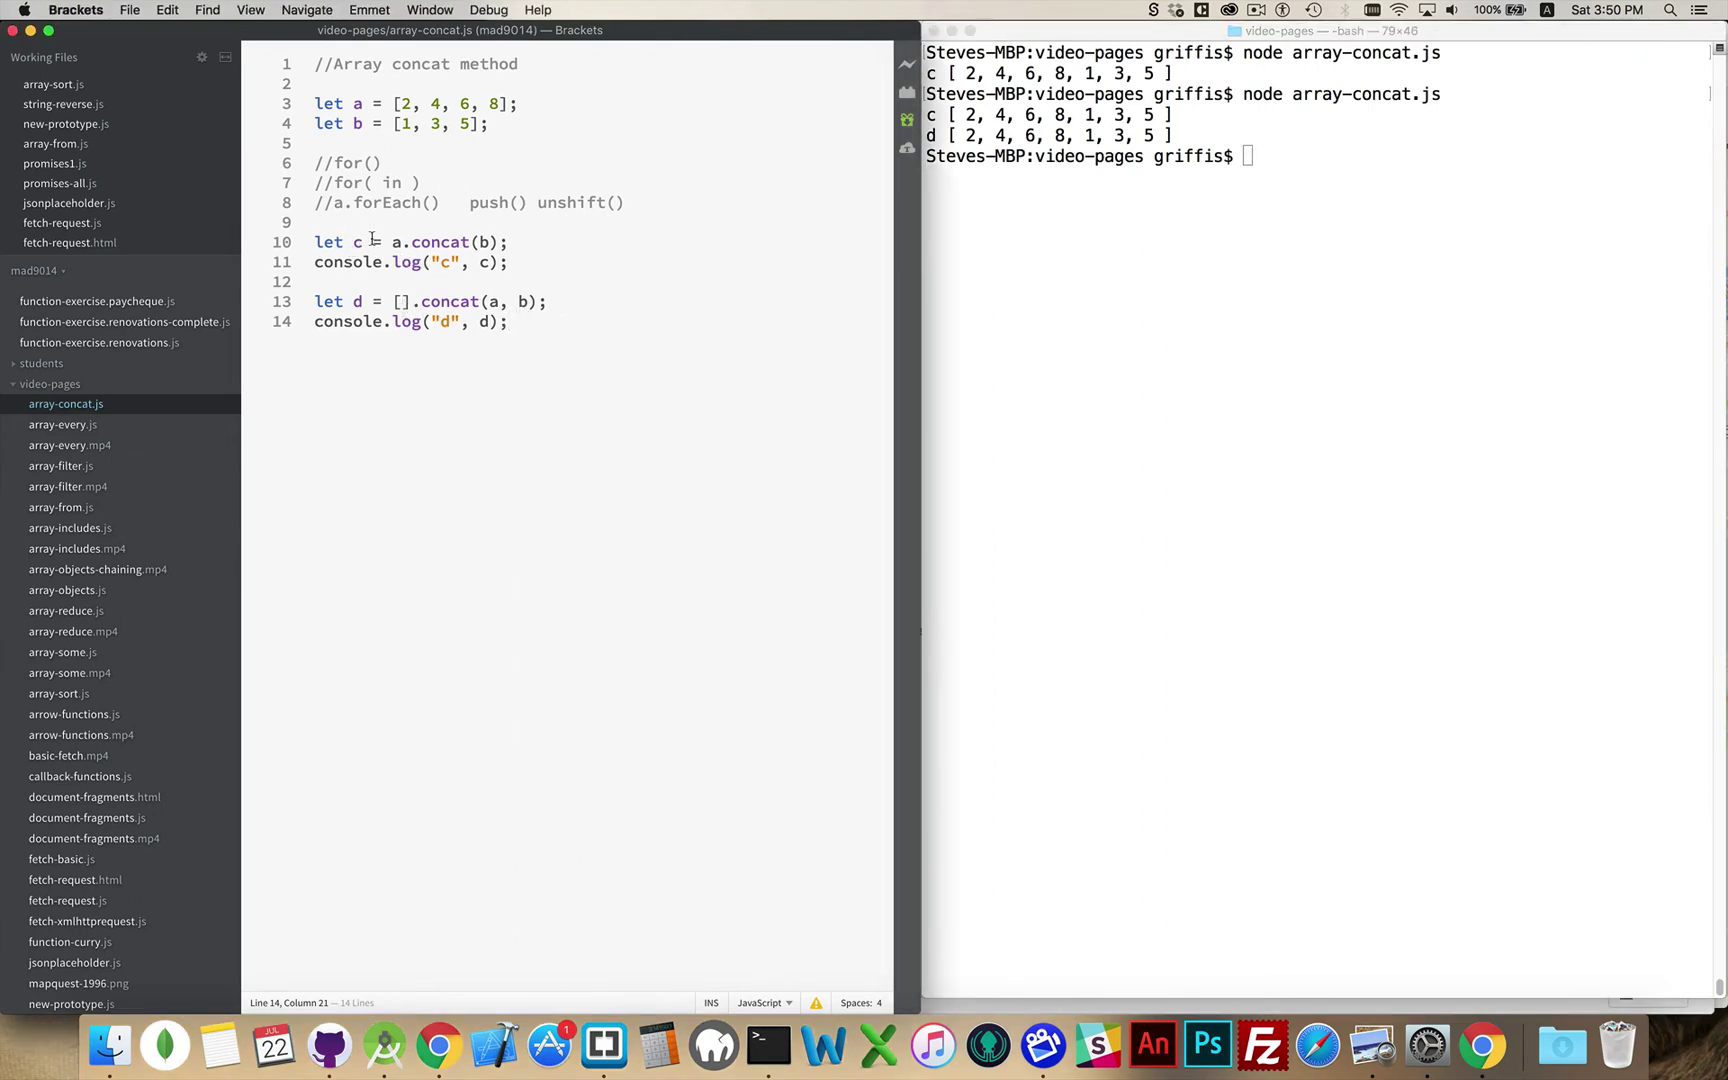
{"action": "left_click", "coordinate": [530, 301]}
{"action": "type", "text": ", c"}
{"action": "key", "text": "Escape"}
{"action": "key", "text": "End"}
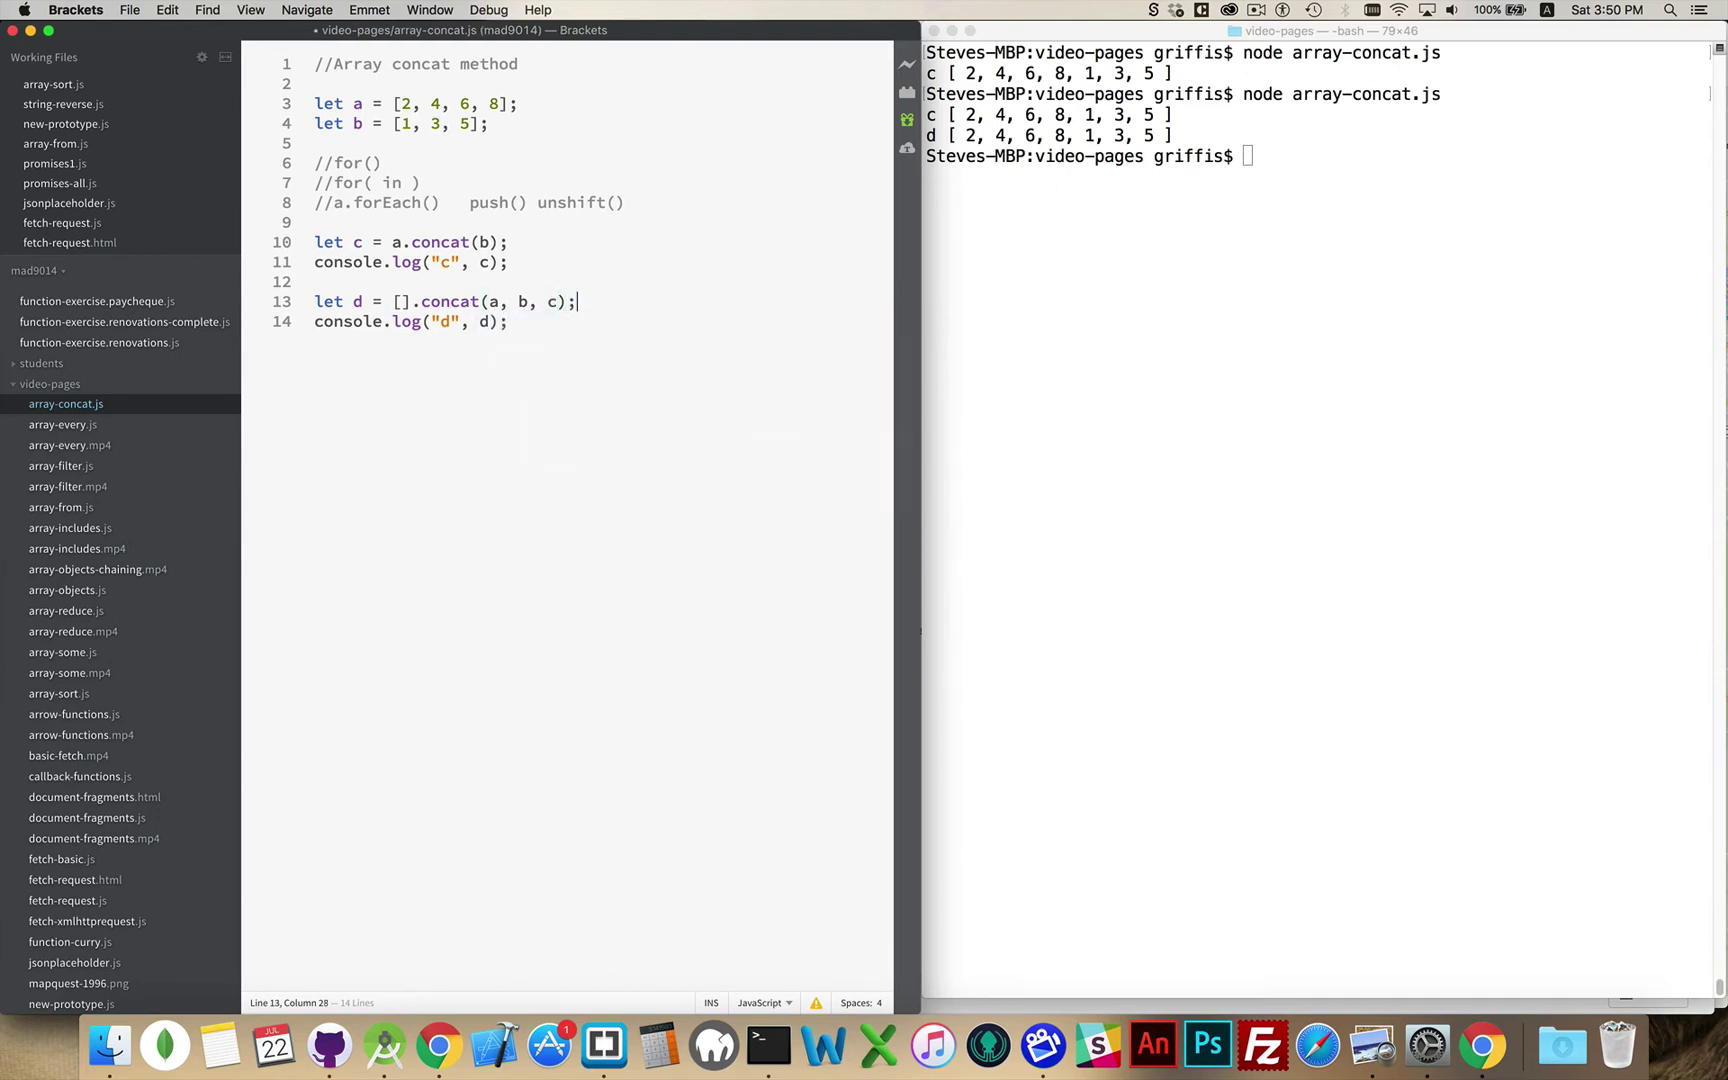
{"action": "key", "text": "super+s"}
Rerun node array-concat.js in Terminal, printing d with fourteen values
{"action": "left_click", "coordinate": [1169, 391]}
{"action": "key", "text": "Up"}
{"action": "key", "text": "Return"}
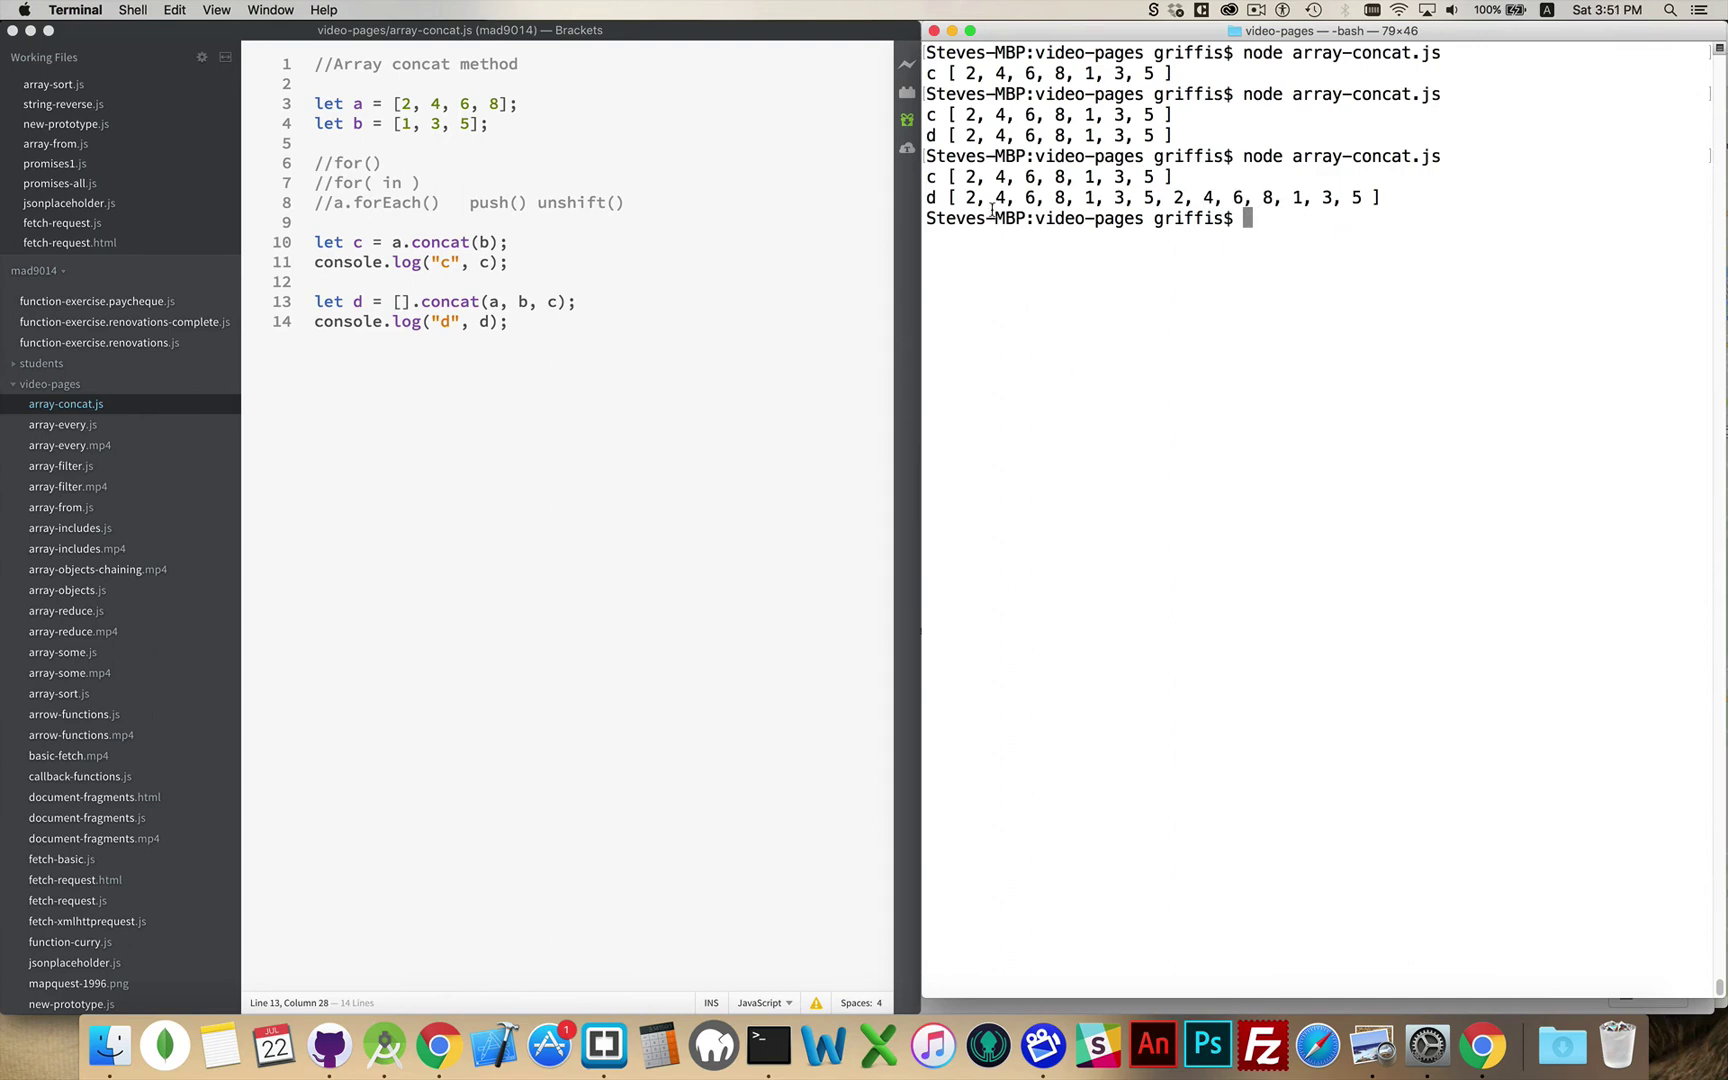
Highlight the repeated 2, 4, 6, 8, 1, 3, 5 at the end of d, then return to Brackets
{"action": "left_click_drag", "start_coordinate": [964, 197], "coordinate": [1370, 193]}
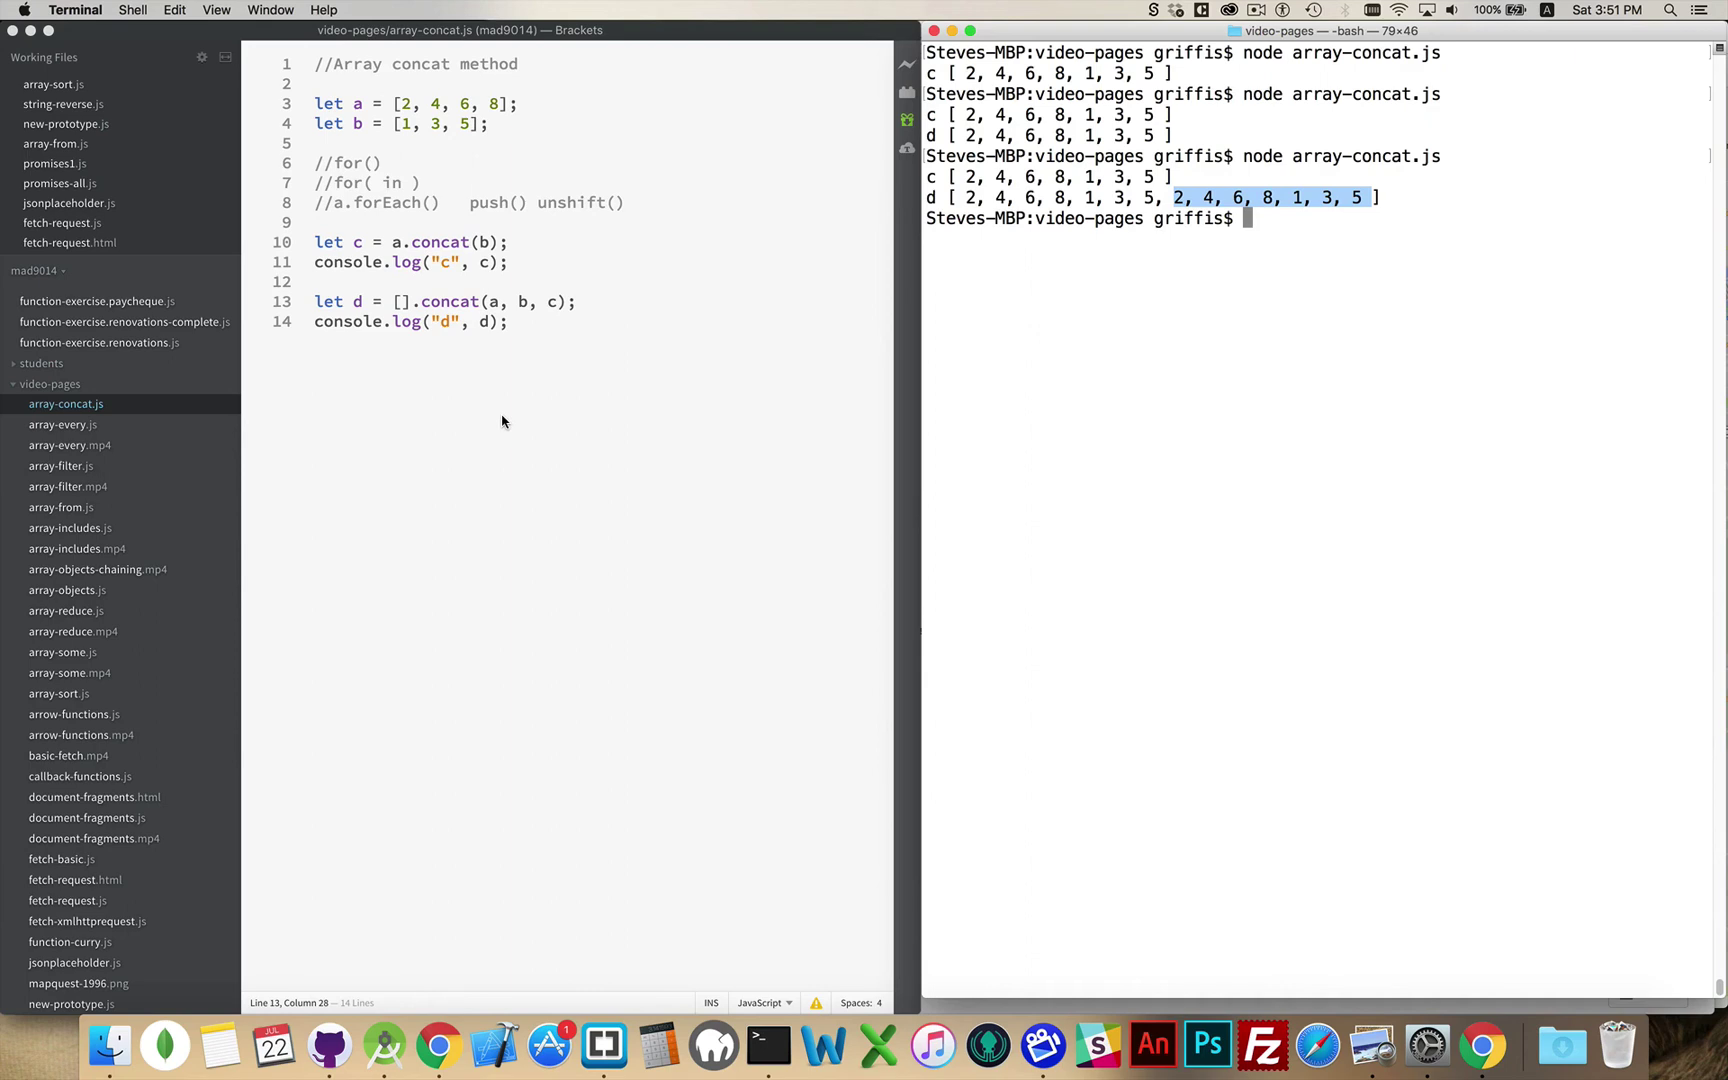
{"action": "left_click", "coordinate": [554, 328]}
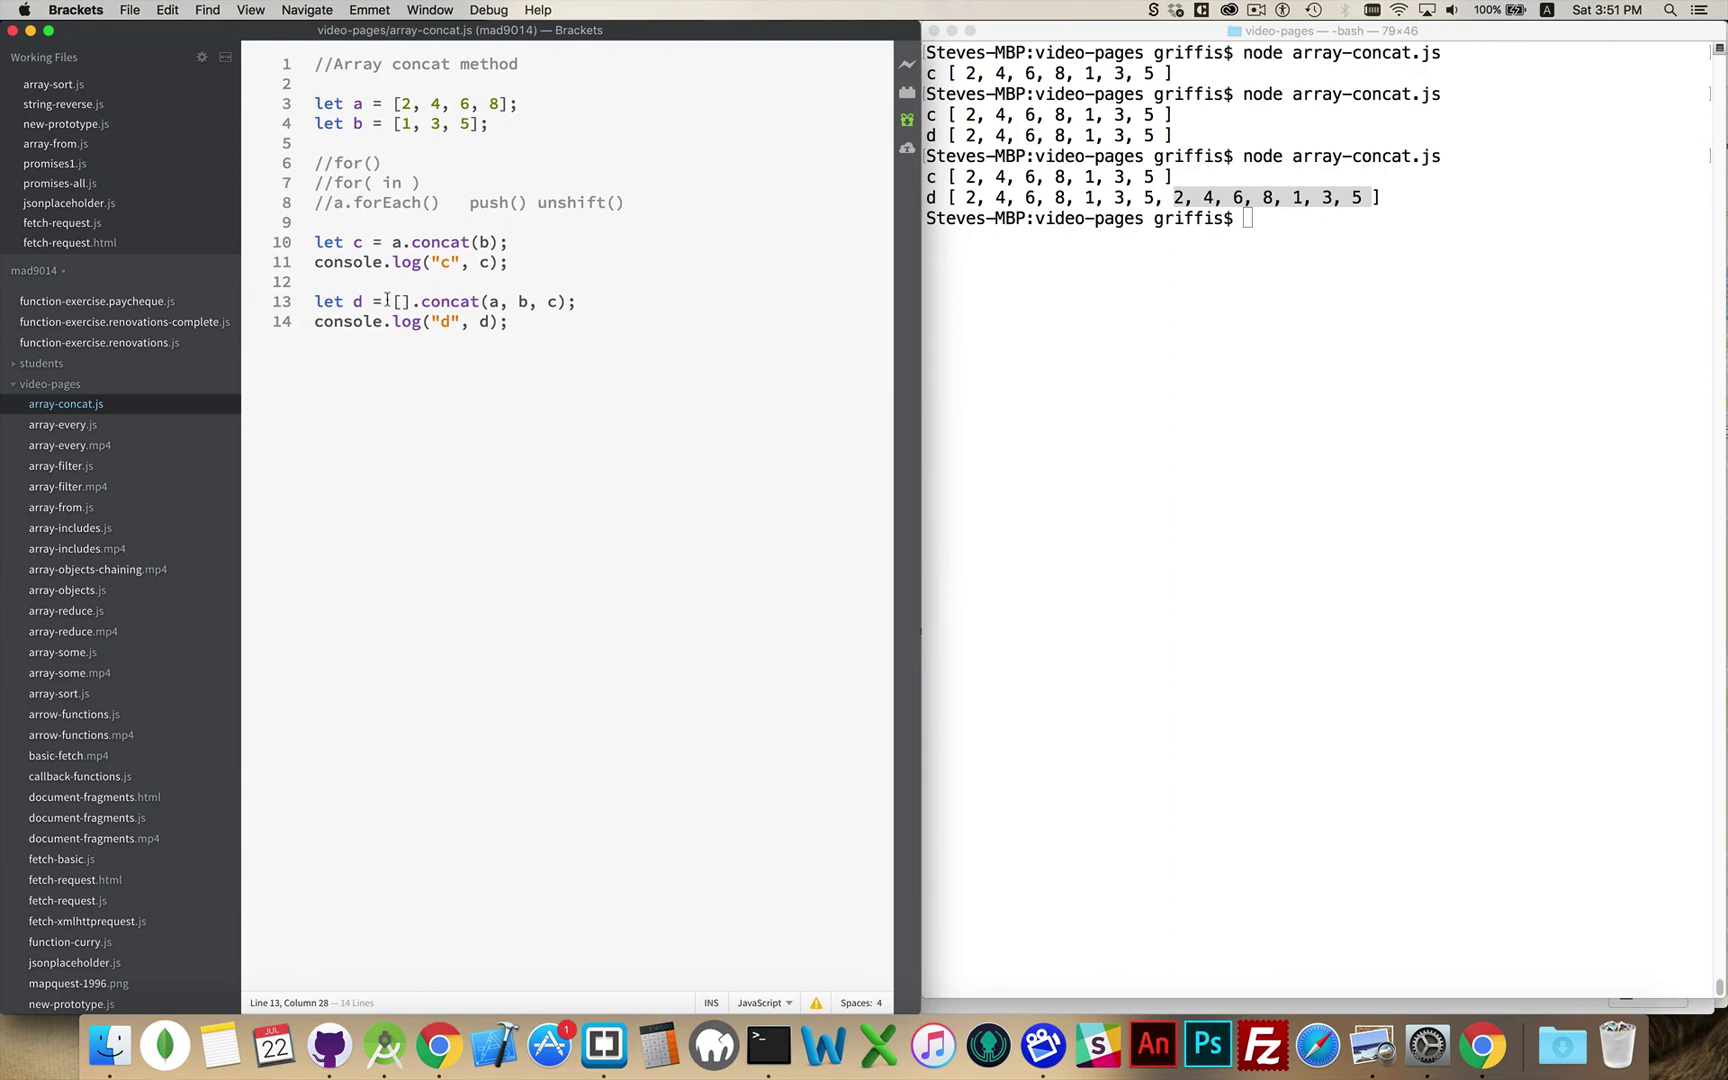
Chain .sort() onto line 13 so it reads let d = [].concat(a, b, c).sort();
{"action": "left_click_drag", "start_coordinate": [394, 301], "coordinate": [565, 300]}
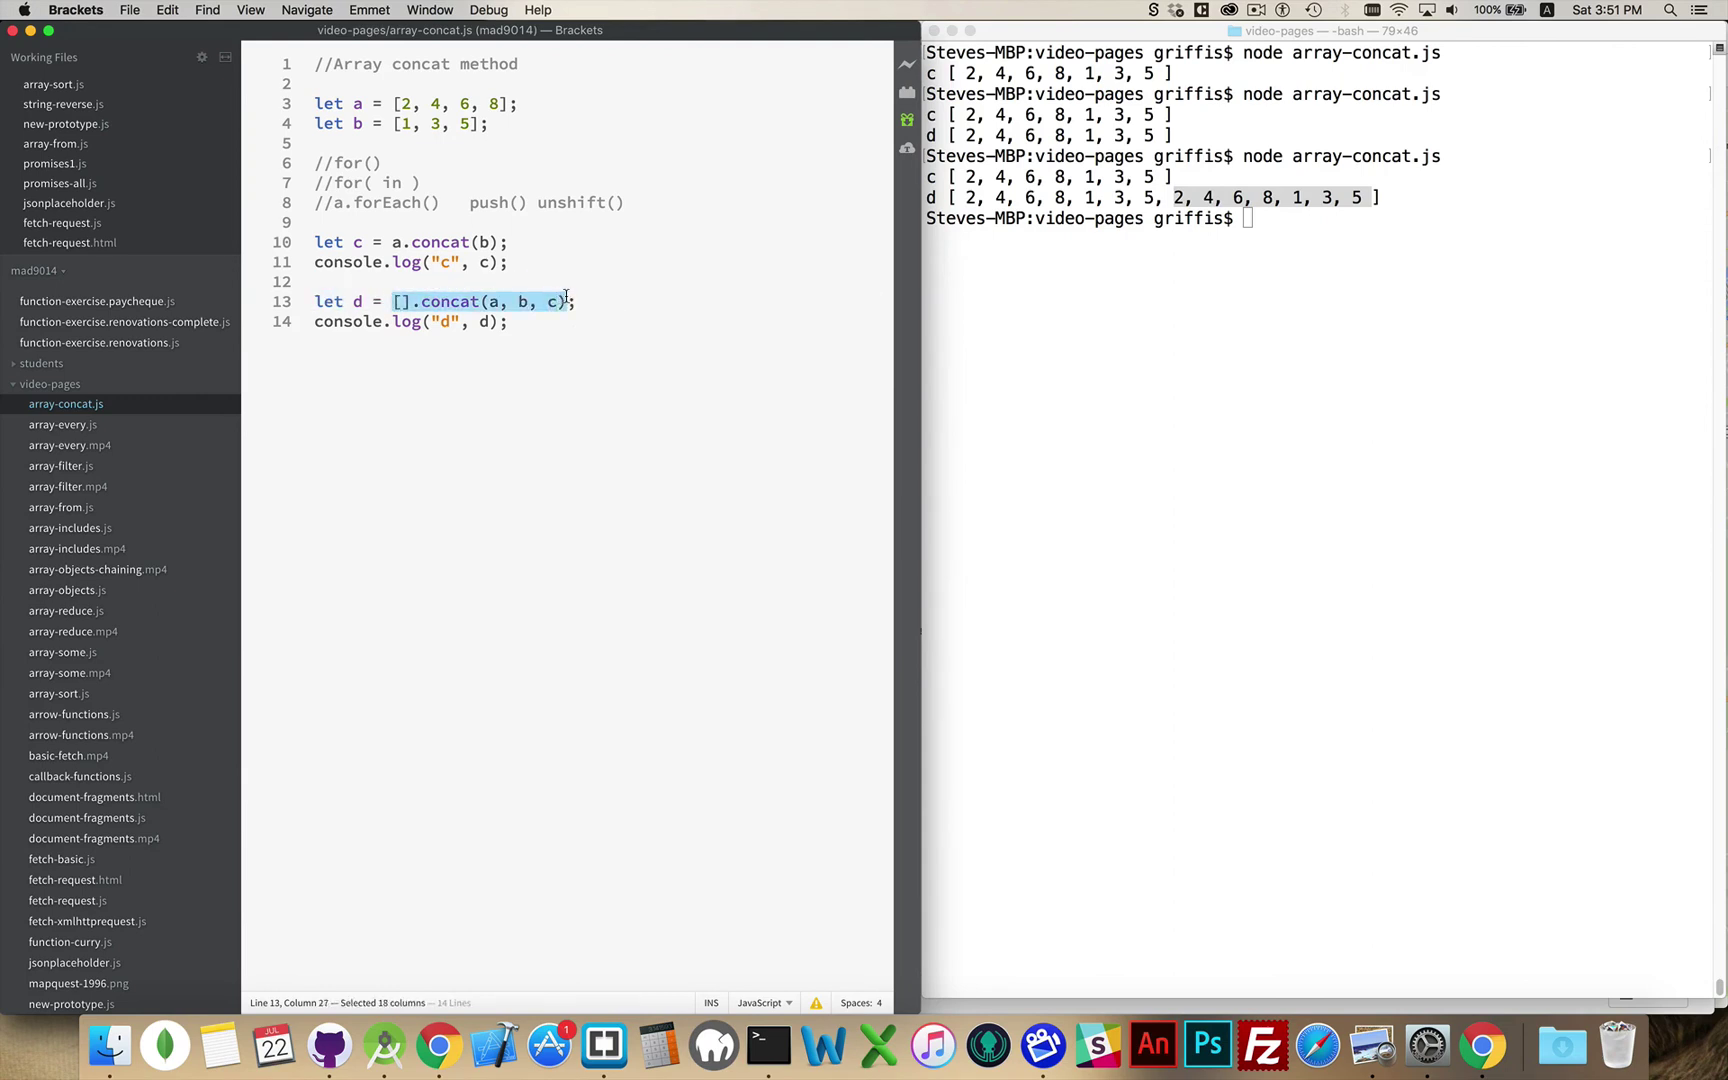
{"action": "left_click", "coordinate": [566, 300]}
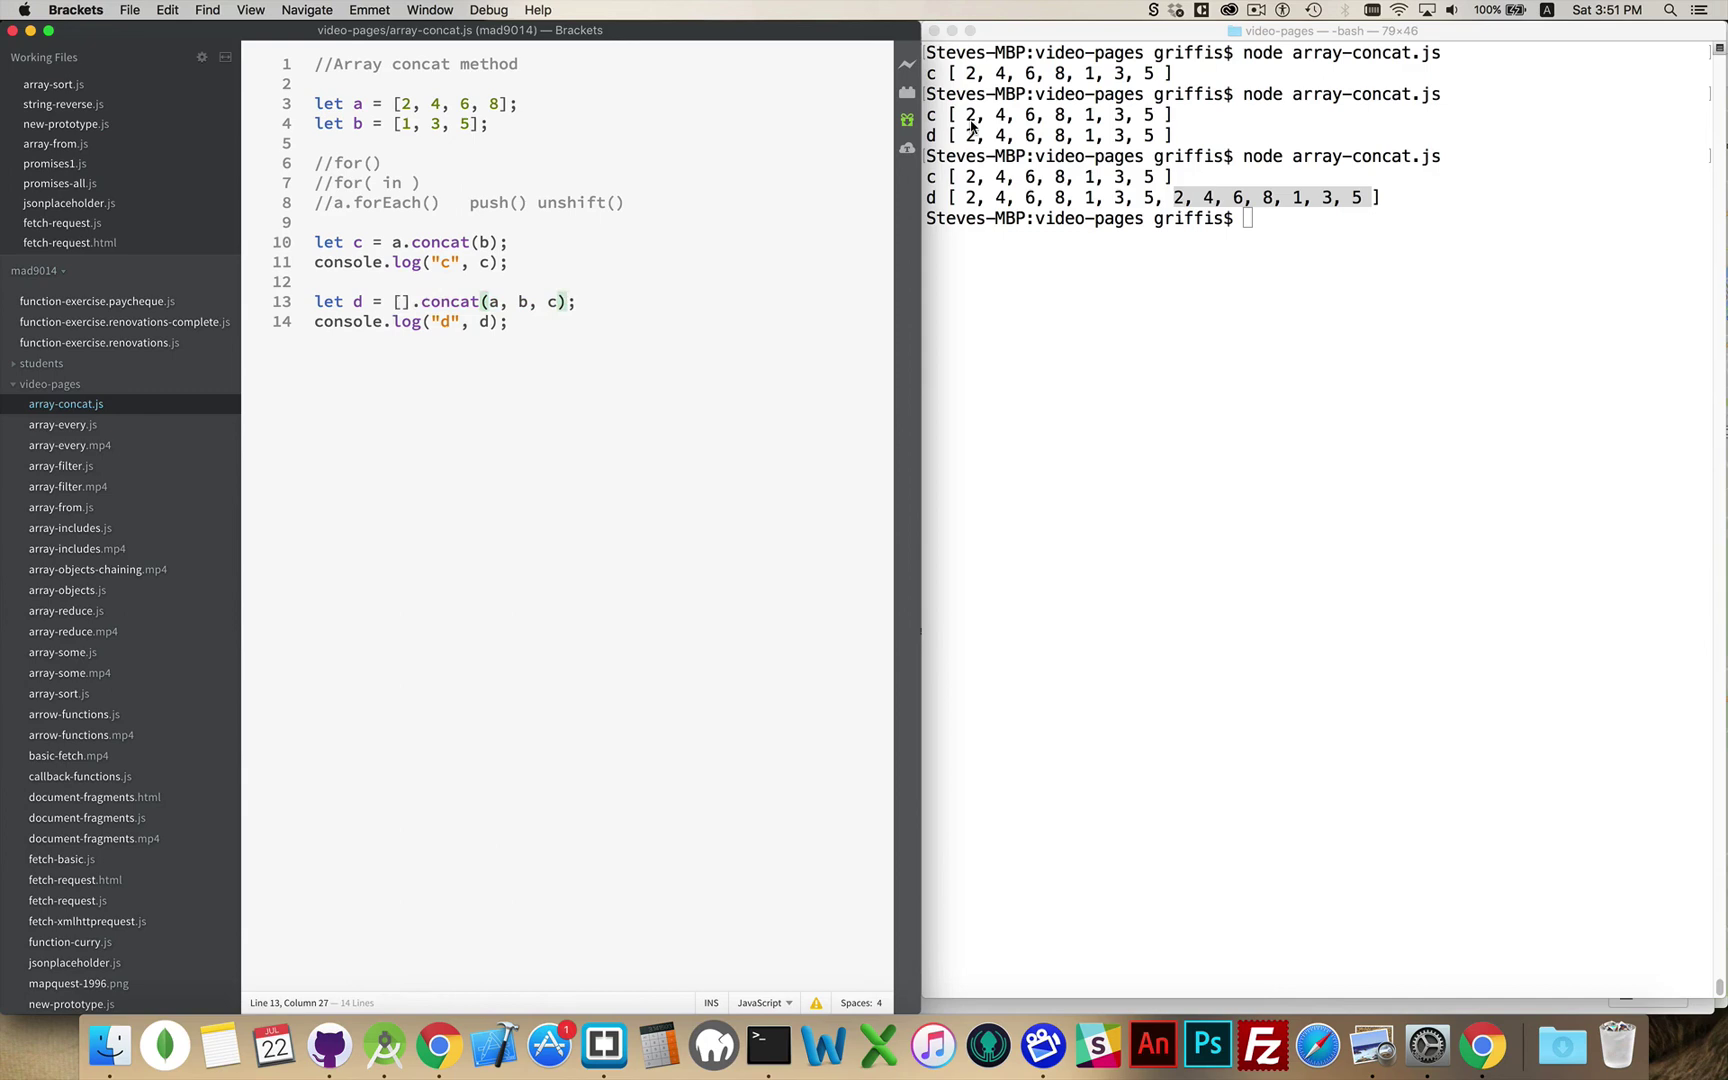
{"action": "type", "text": ".sort"}
{"action": "key", "text": "Return"}
{"action": "type", "text": "()"}
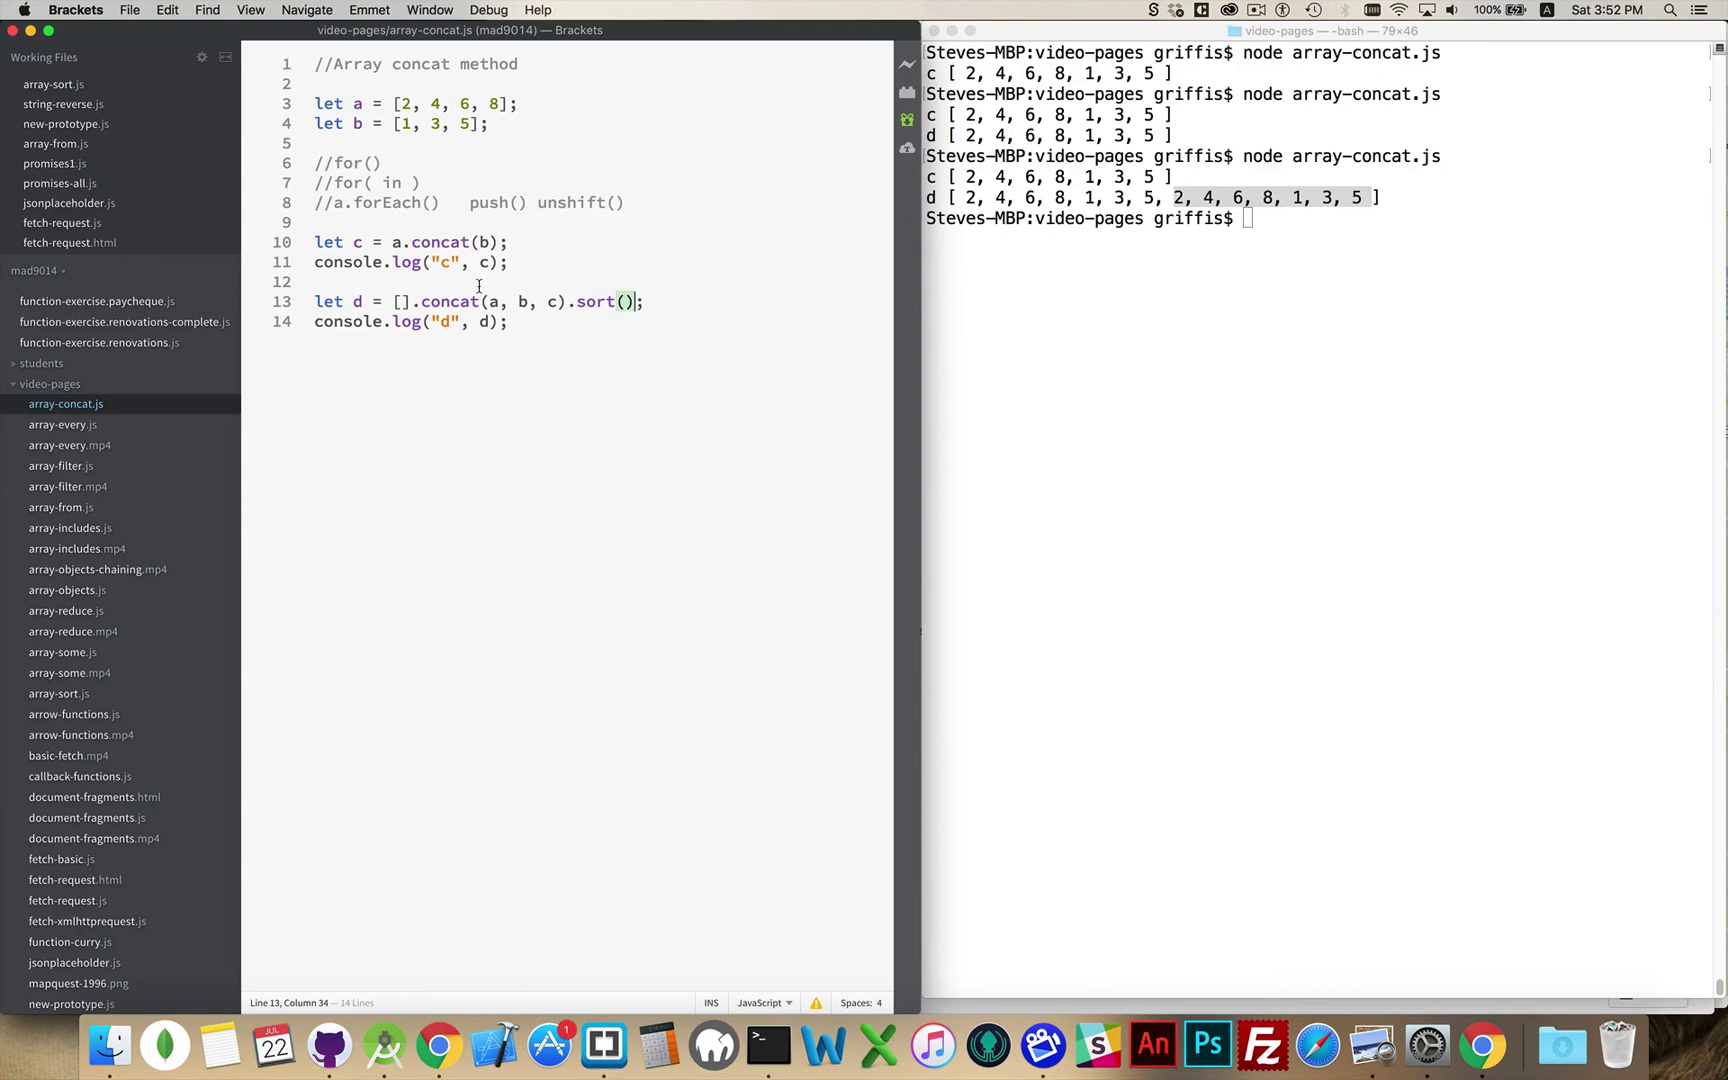
{"action": "left_click", "coordinate": [574, 334]}
Rerun node array-concat.js, printing d sorted as [ 1, 1, 2, 2, 3, 3, 4, 4, 5, 5, 6, 6, 8, 8 ]
{"action": "left_click", "coordinate": [1364, 229]}
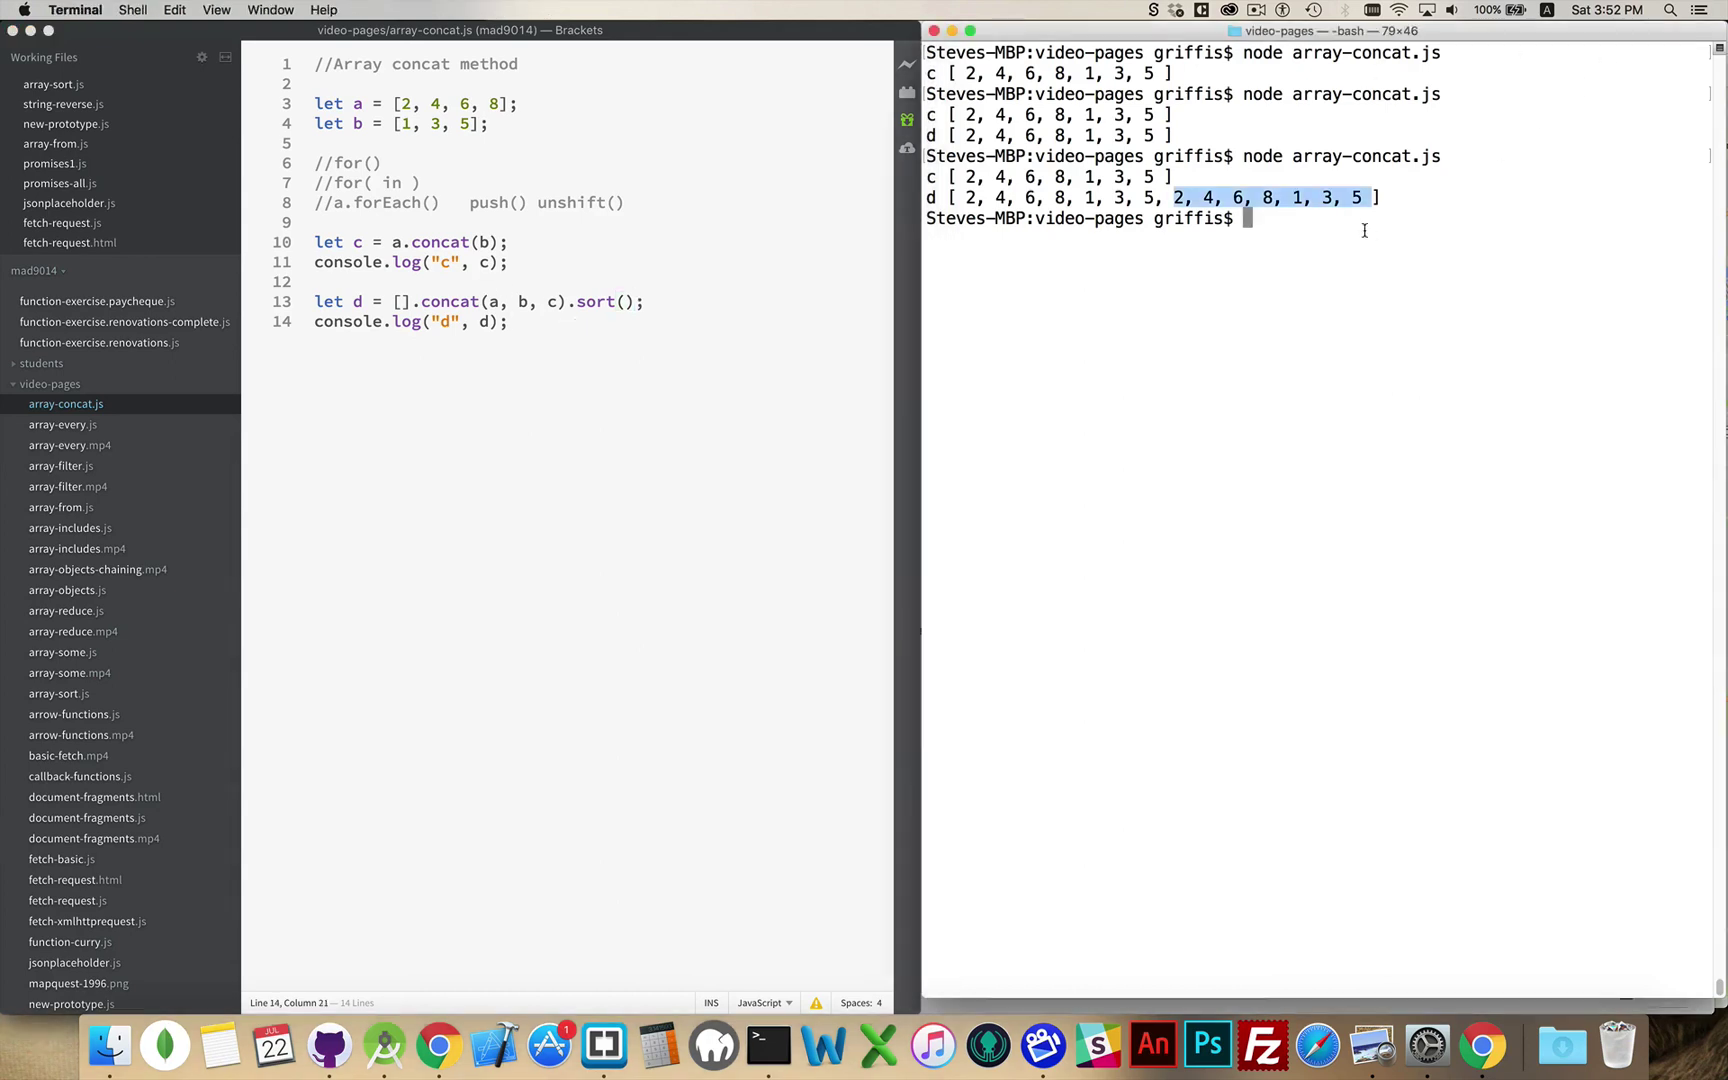
{"action": "key", "text": "Up"}
{"action": "key", "text": "Return"}
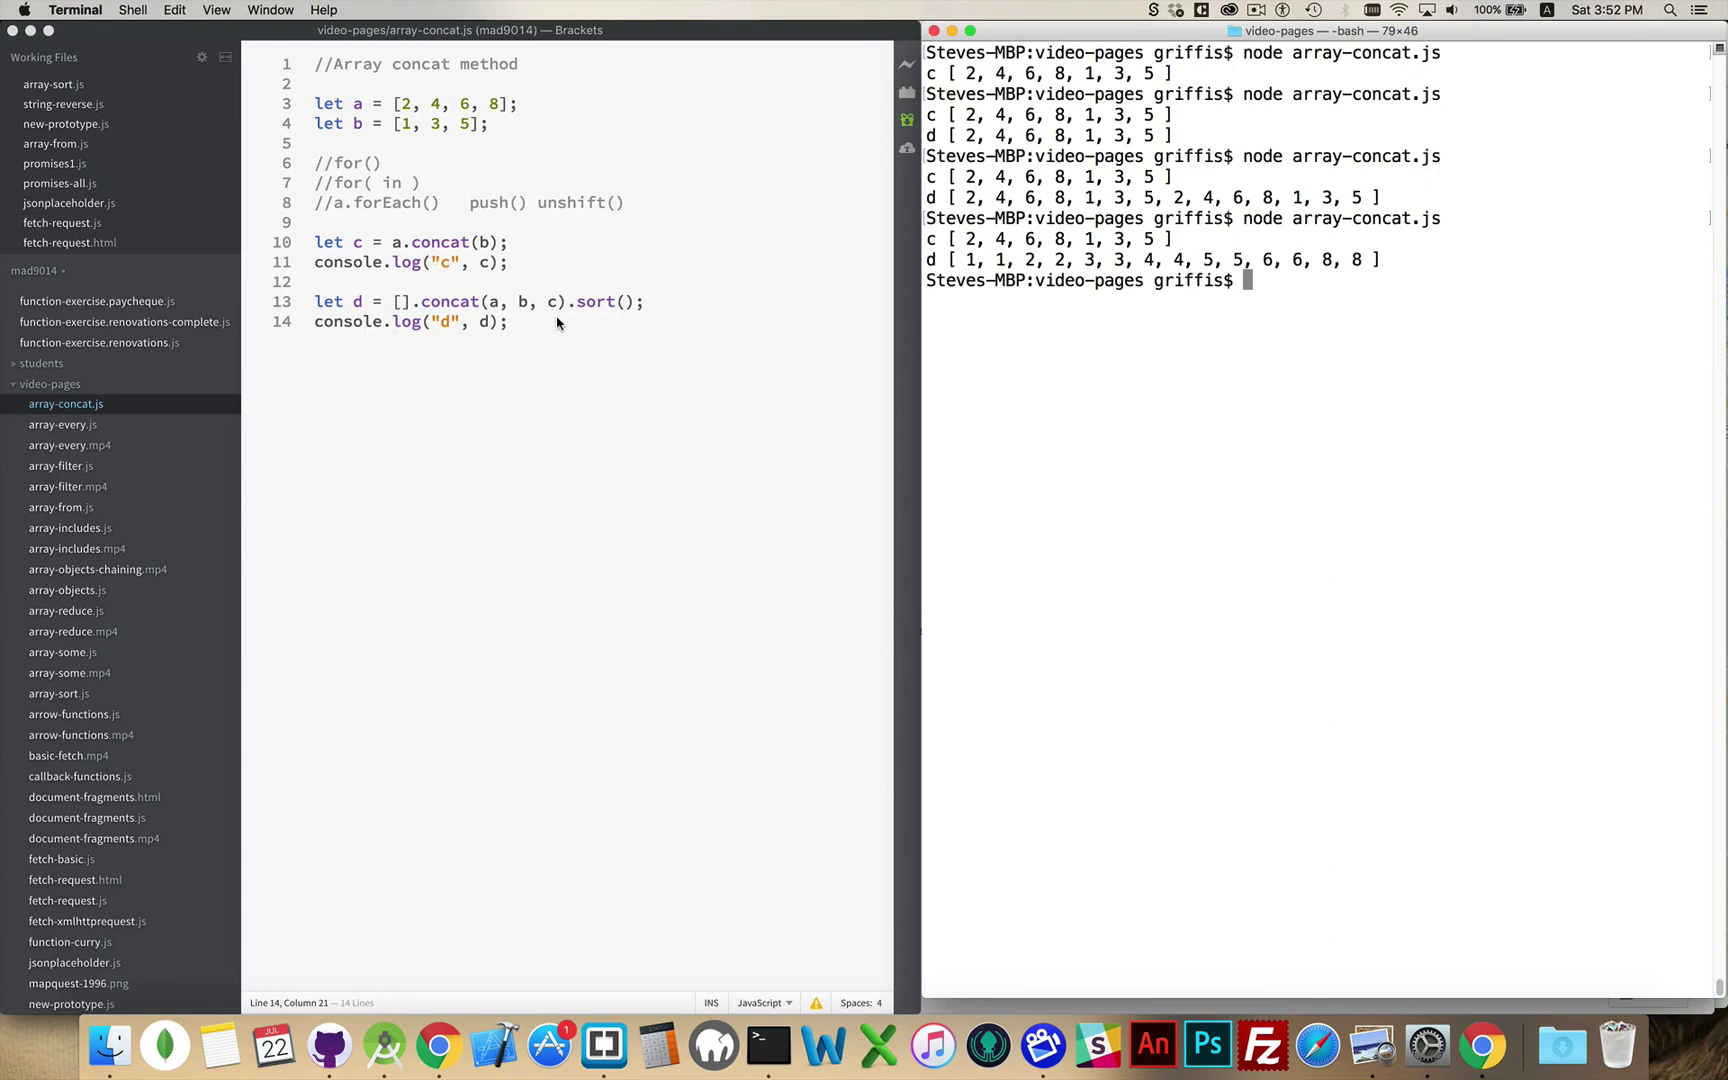
{"action": "double_click", "coordinate": [460, 302]}
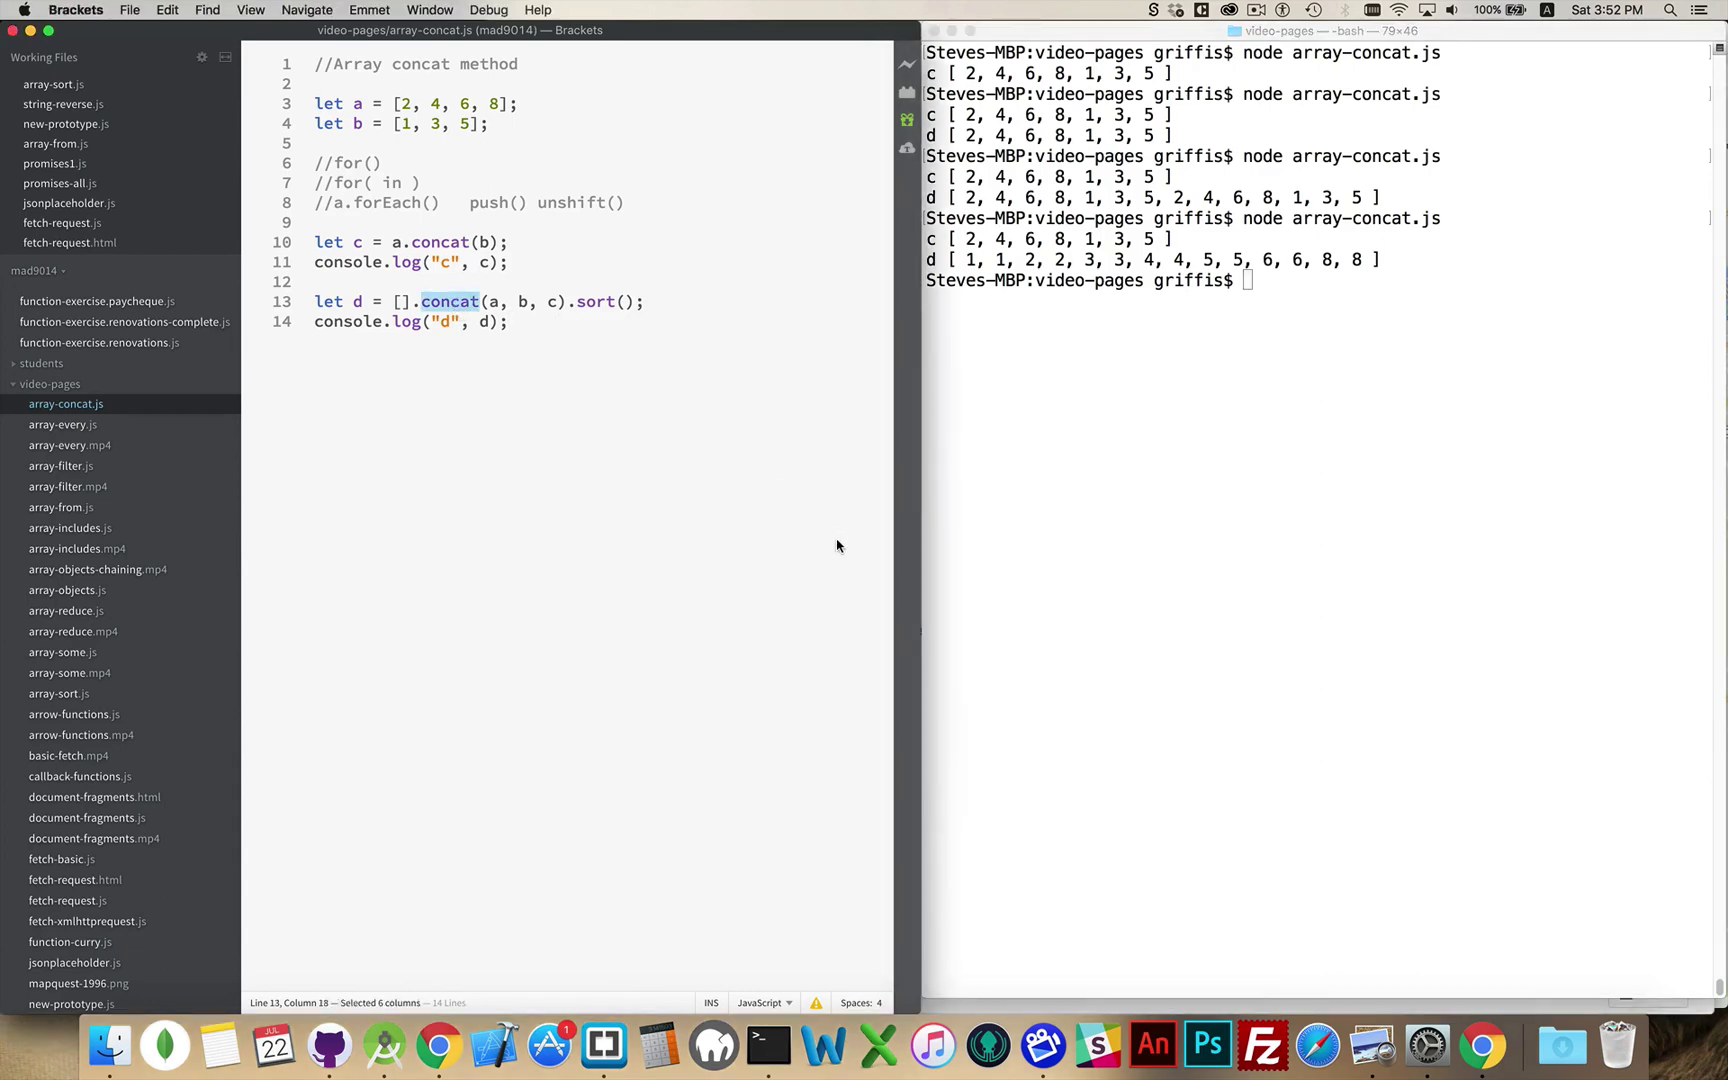